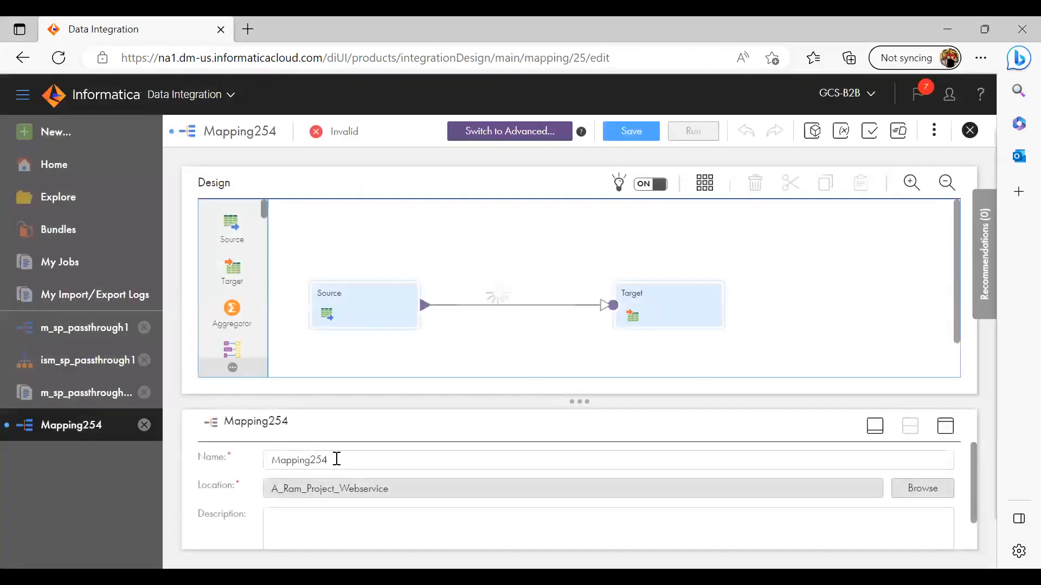
Rename the mapping as m_sp_passthrough2
left_click(336, 459)
key("BackSpace")
key("BackSpace")
key("BackSpace")
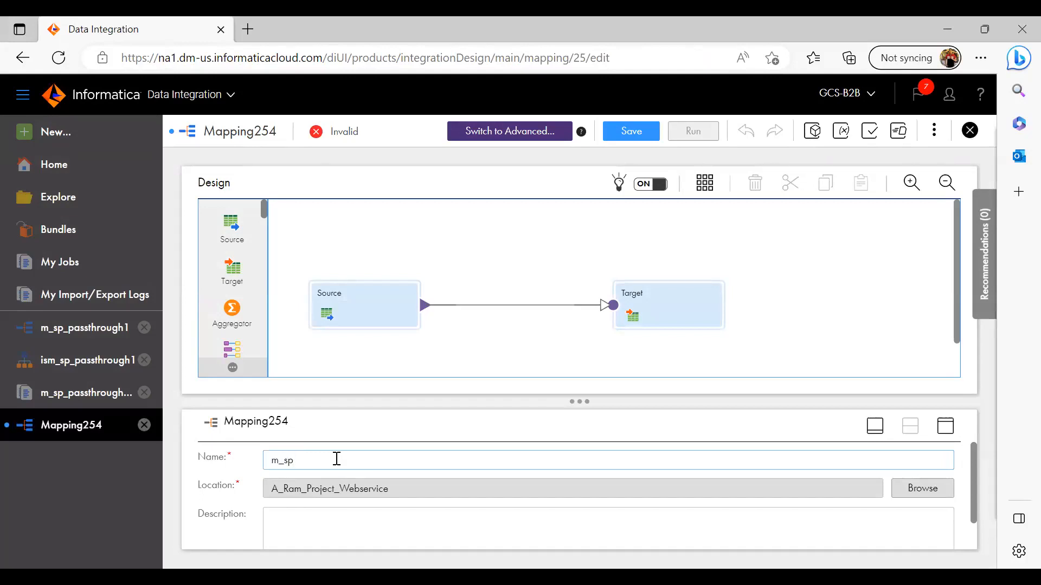
type("m_sp_passthrough")
left_click(474, 325)
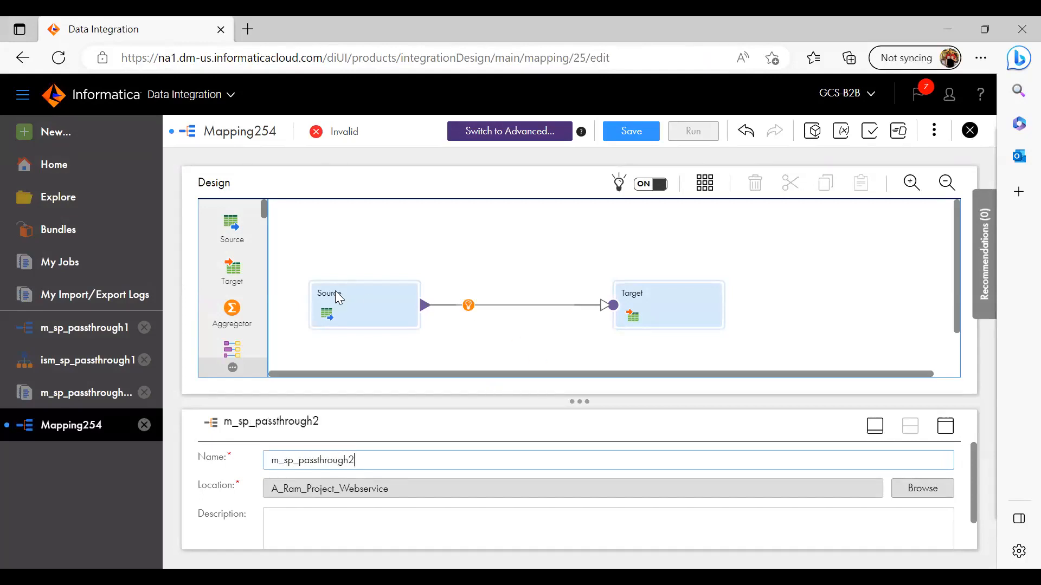
Open the Source transformation's properties maximized and show its source connection details
left_click(338, 297)
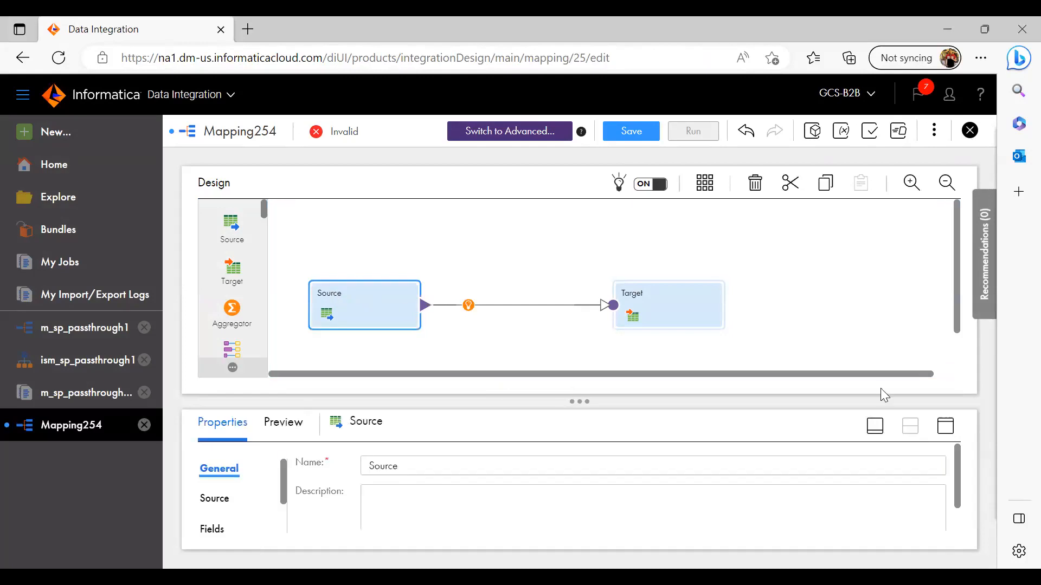
left_click(944, 432)
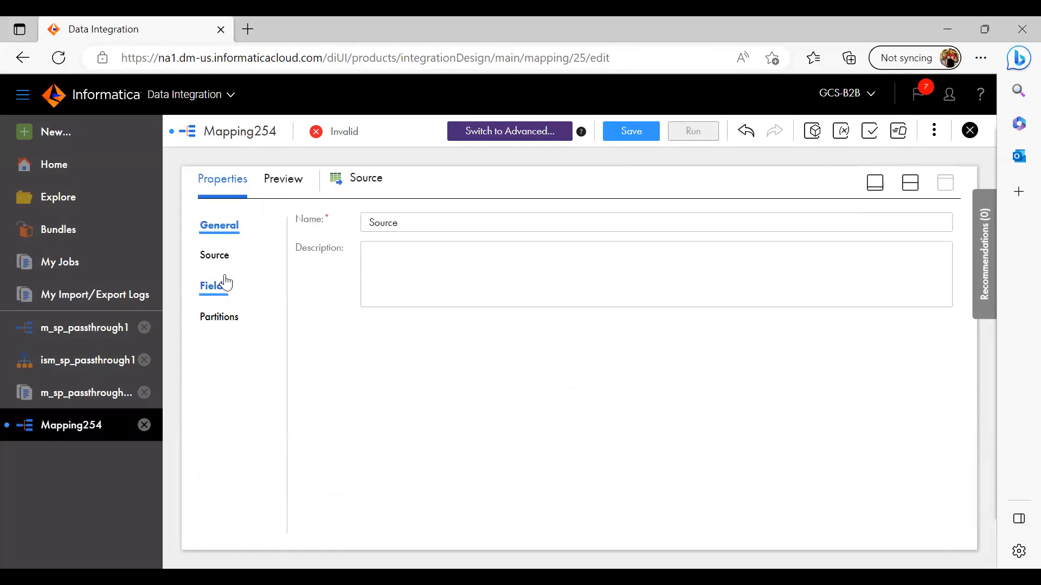
left_click(214, 255)
left_click(493, 258)
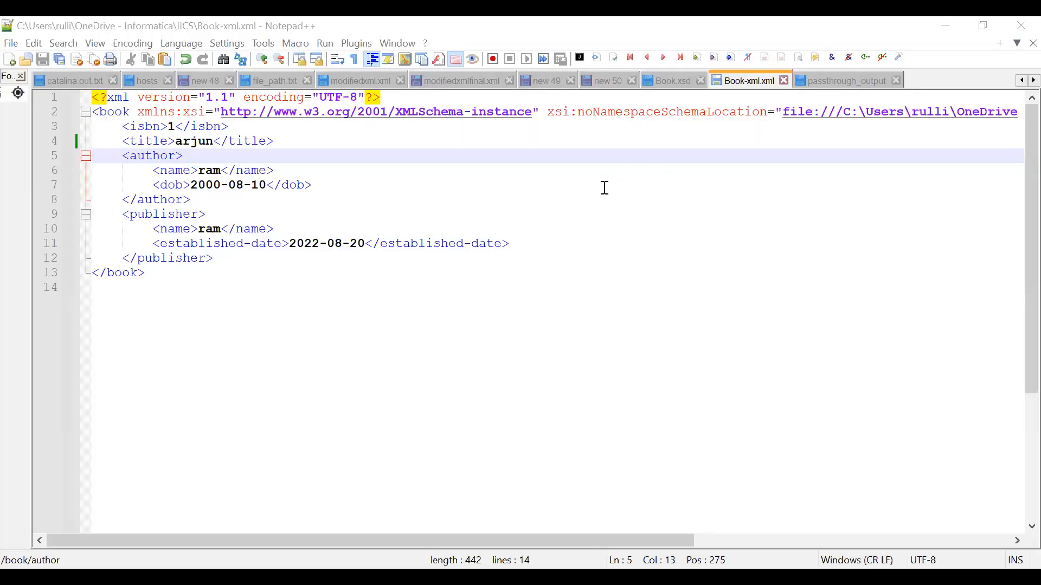
Switch to Notepad++, inspect the book root element in Book-xml.xml, and bring up a reloaded Book.xsd
double_click(107, 114)
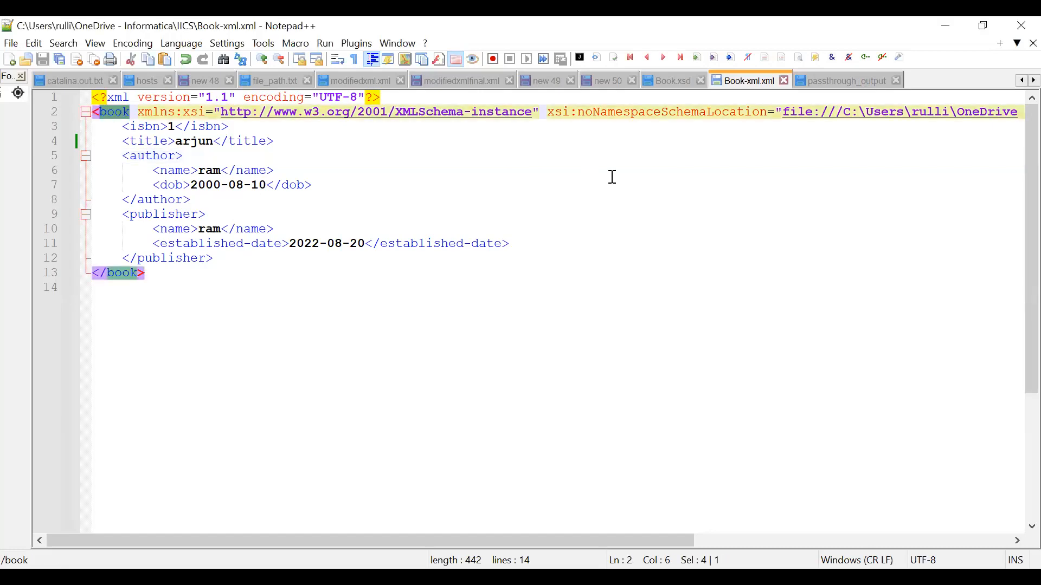
left_click(684, 81)
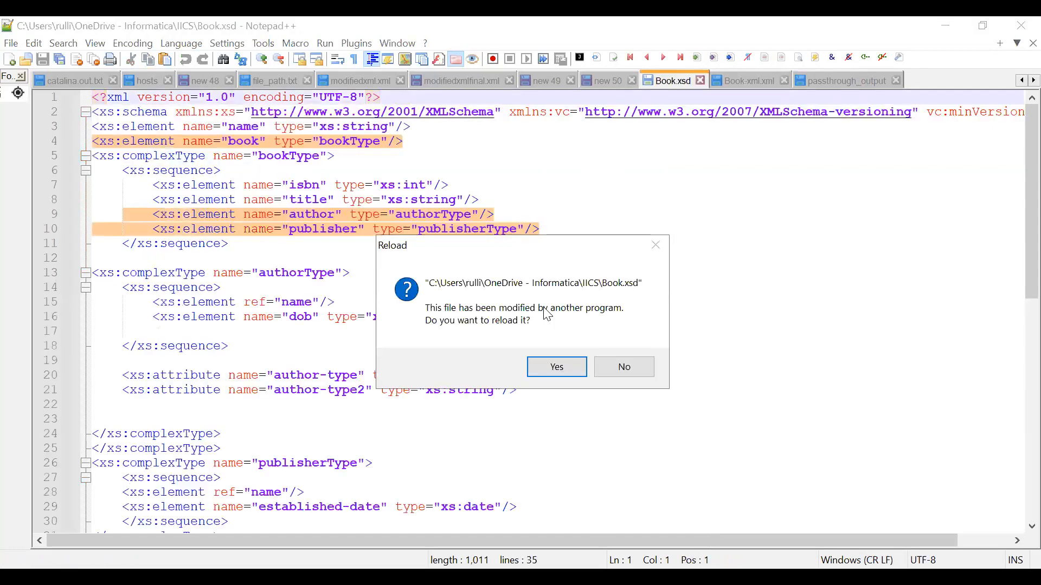
left_click(557, 367)
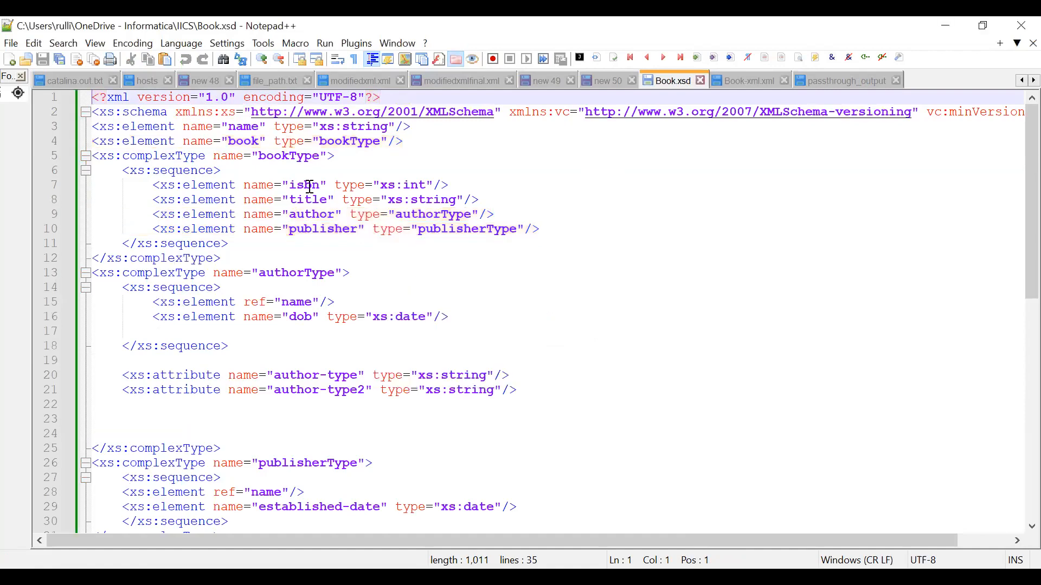
Examine the name and book element declarations and the bookType complex type in Book.xsd
left_click_drag(92, 113, 237, 142)
left_click(154, 127)
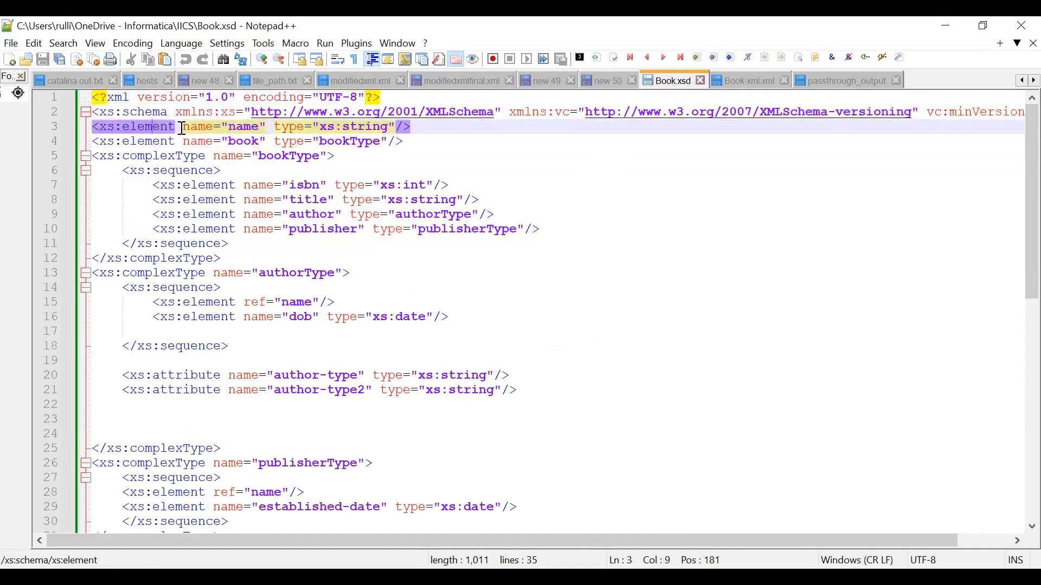
double_click(243, 126)
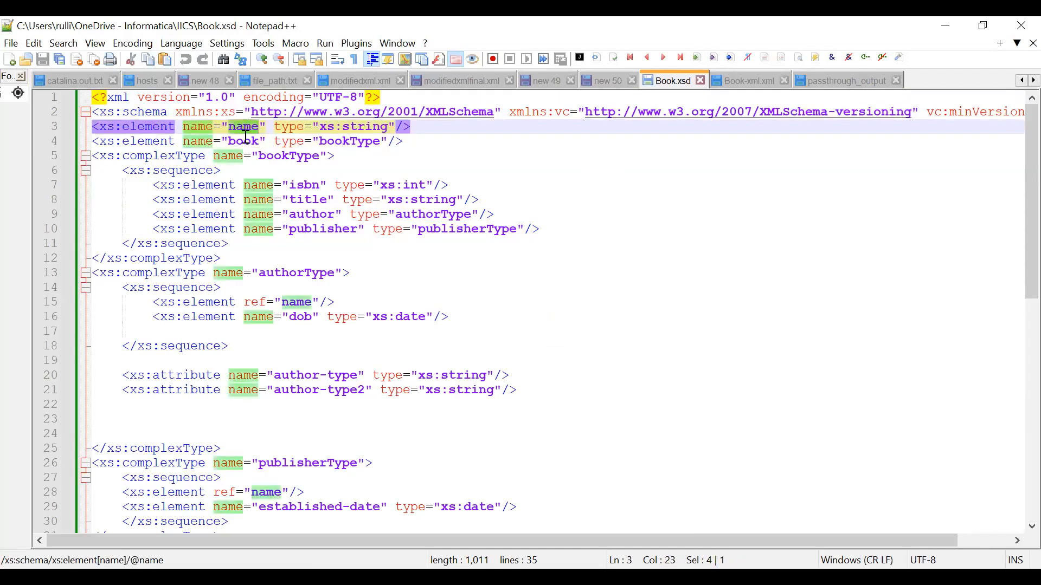
double_click(244, 141)
double_click(358, 142)
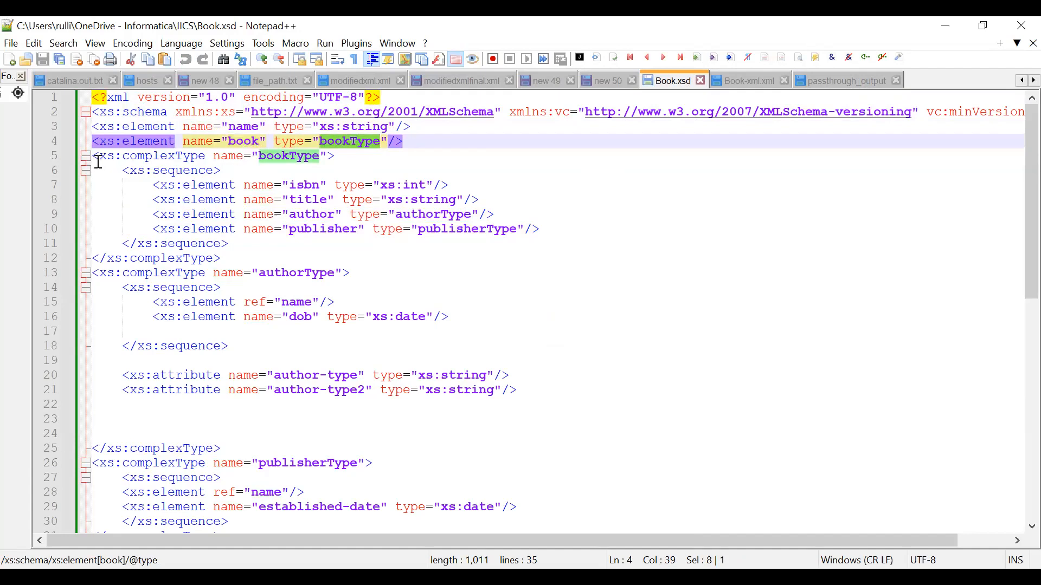
left_click_drag(93, 156, 189, 185)
left_click_drag(247, 215, 267, 252)
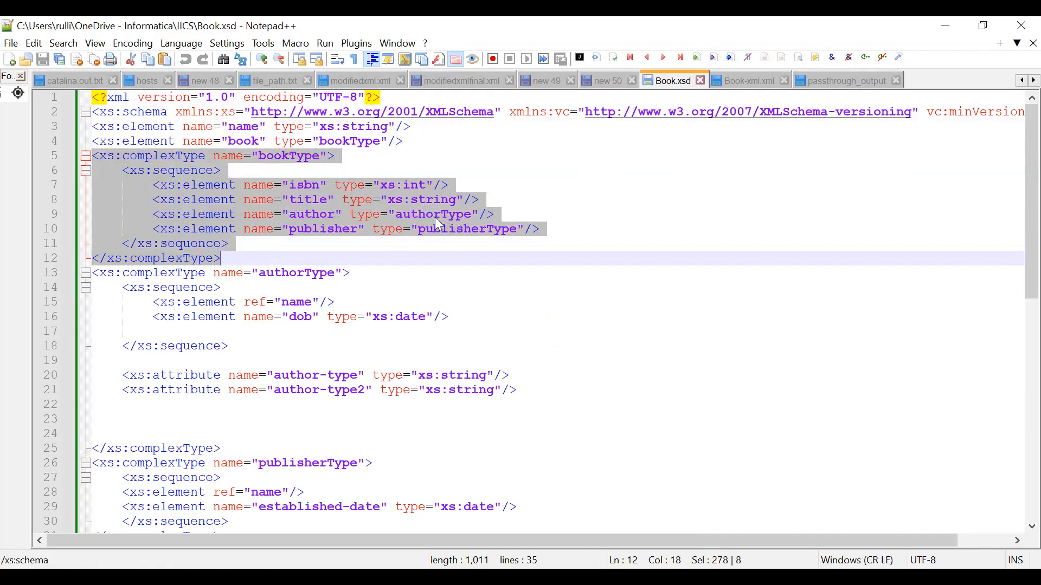
Examine the authorType and publisherType complex types in Book.xsd, including the name reference and established-date element
left_click(279, 270)
left_click_drag(93, 273, 230, 448)
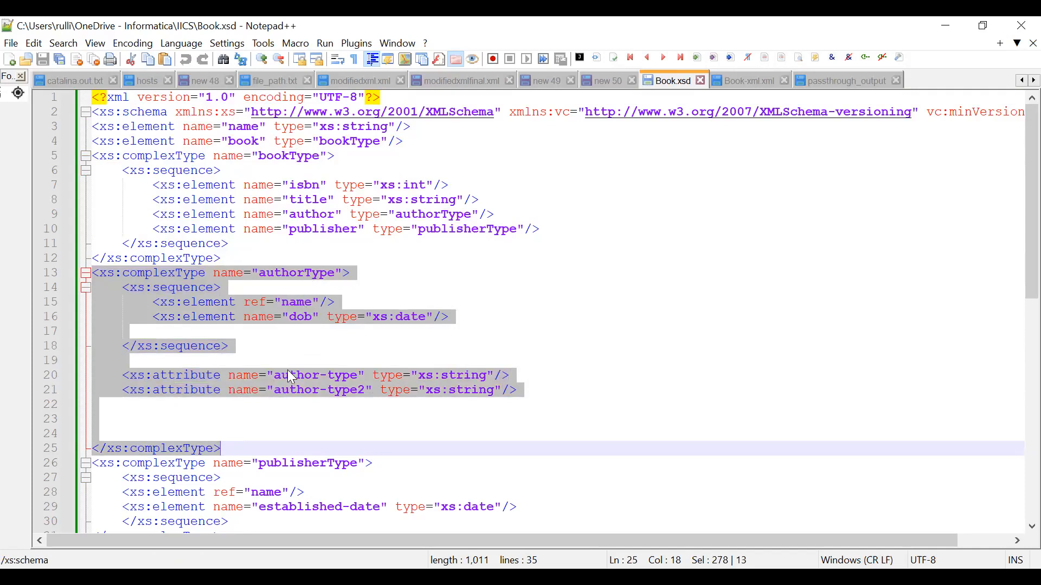
scroll(289, 274, "down", 1)
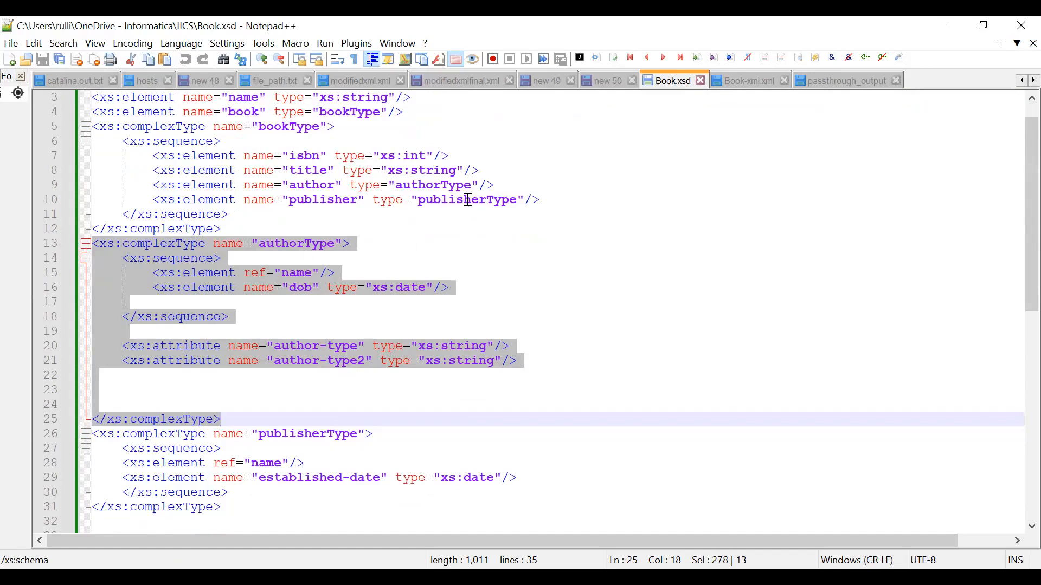
left_click_drag(97, 433, 235, 512)
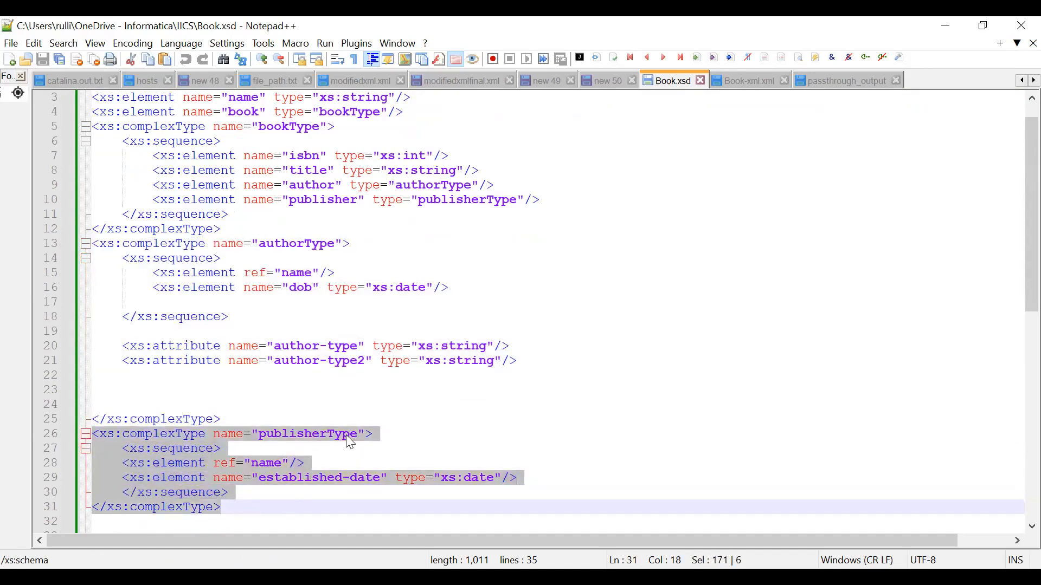
left_click_drag(250, 465, 270, 468)
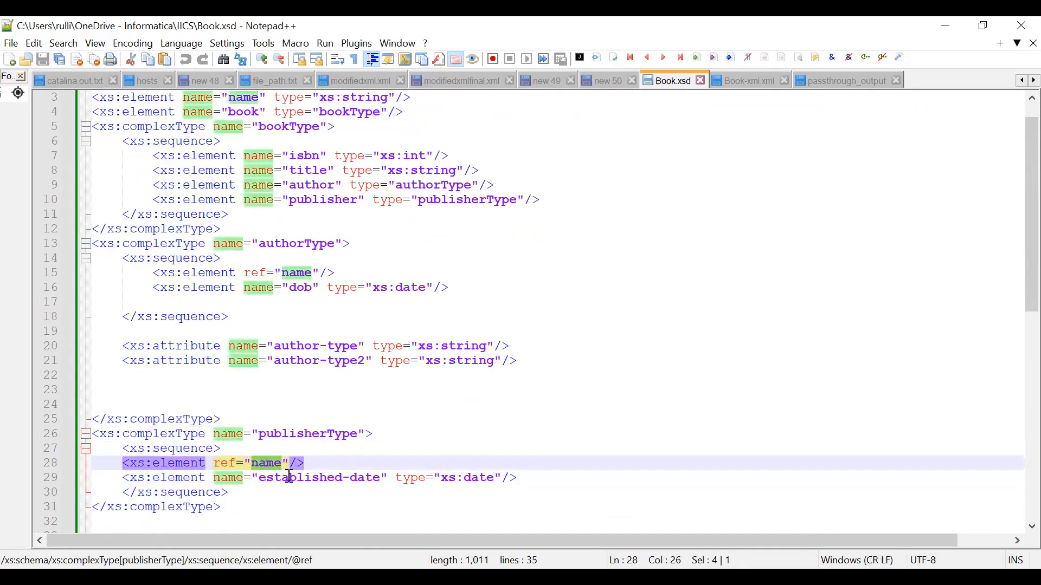
double_click(287, 477)
left_click_drag(212, 477, 388, 478)
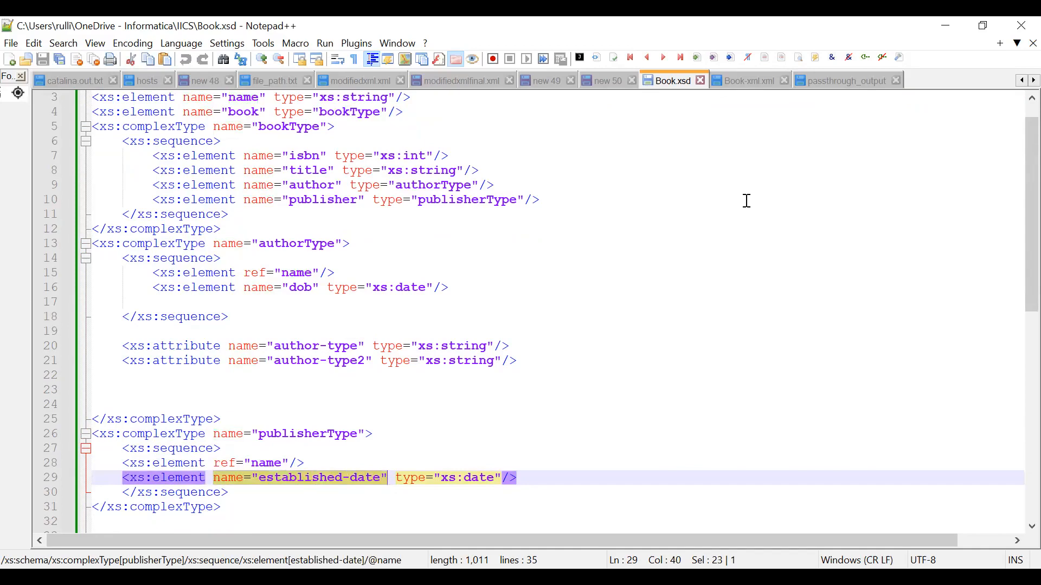
Compare the isbn, title, author and publisher elements in Book-xml.xml with their definitions in Book.xsd
key("ctrl+Tab")
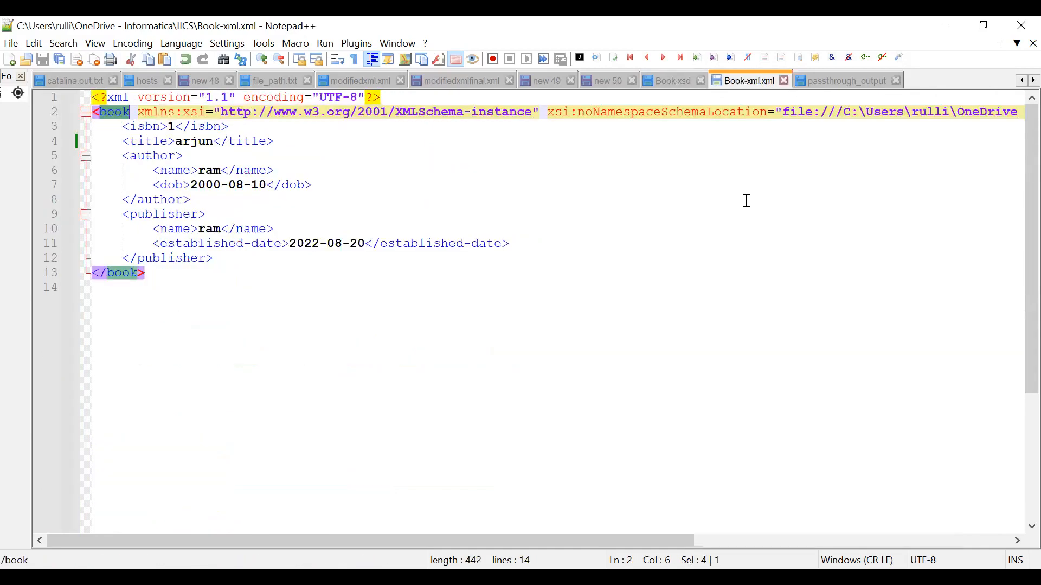
left_click(124, 126)
left_click_drag(124, 126, 255, 145)
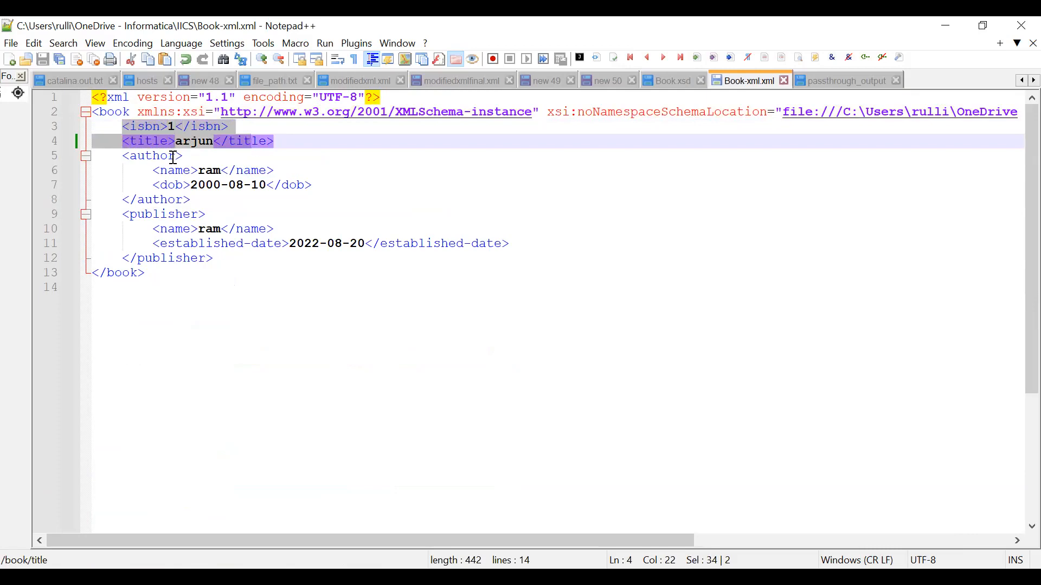
left_click(682, 82)
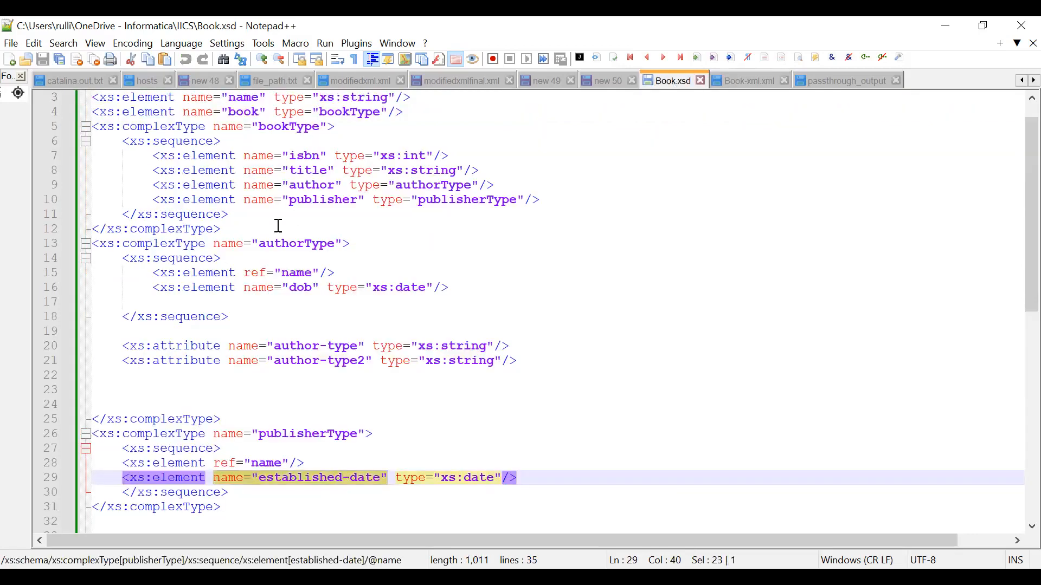
double_click(419, 186)
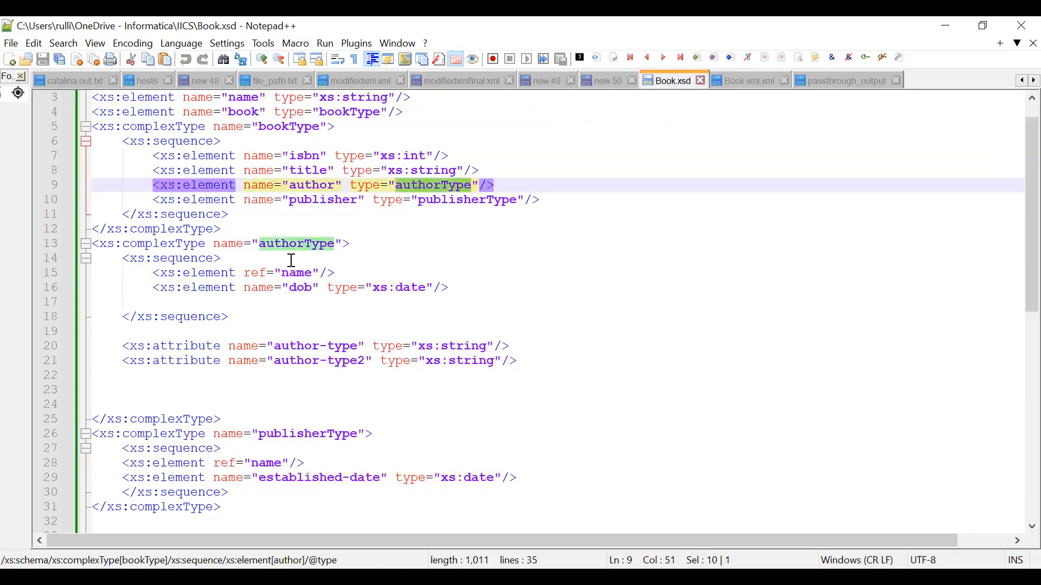
left_click(744, 83)
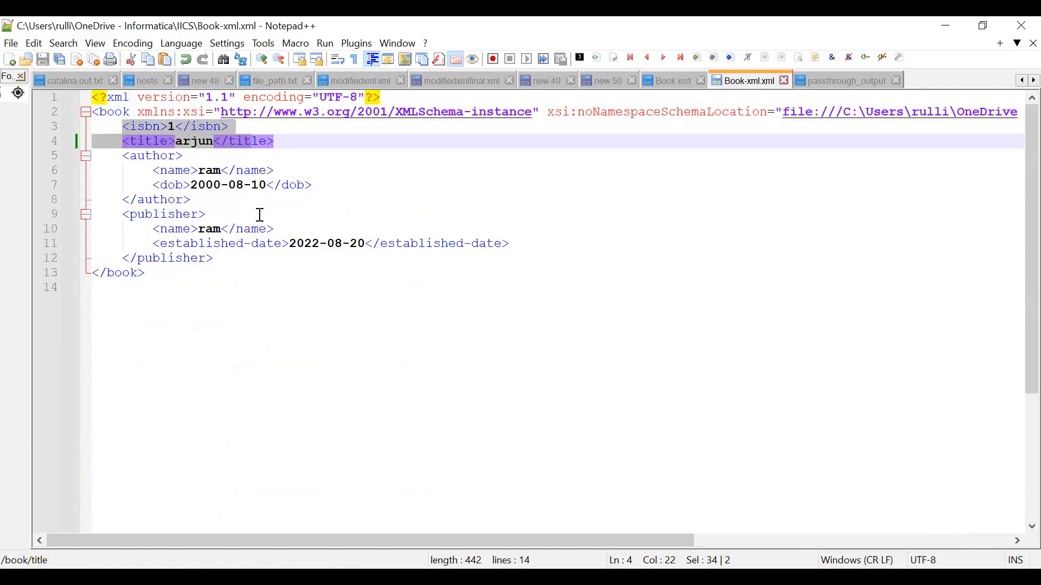
left_click(679, 80)
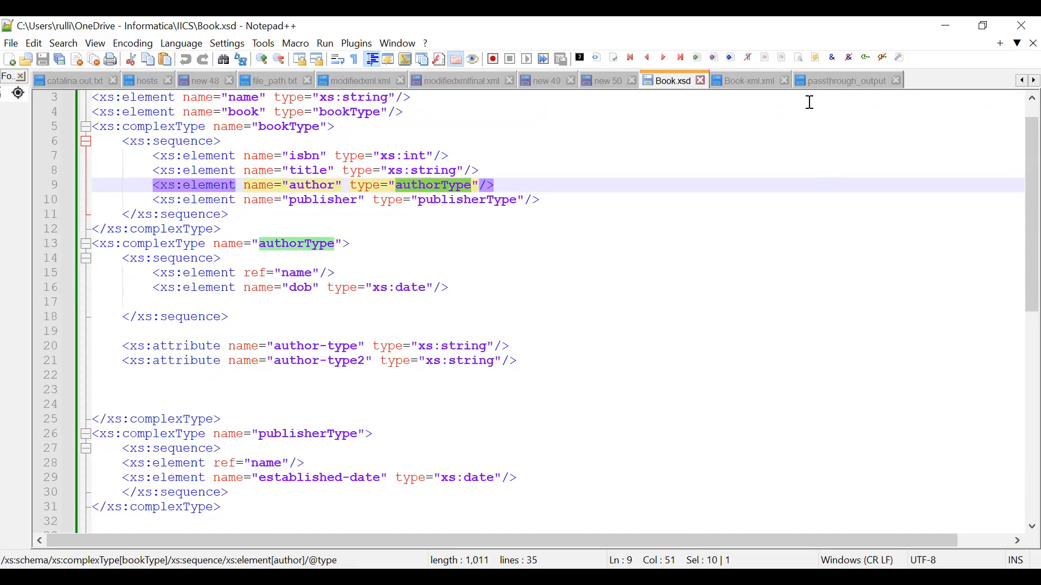
left_click(775, 82)
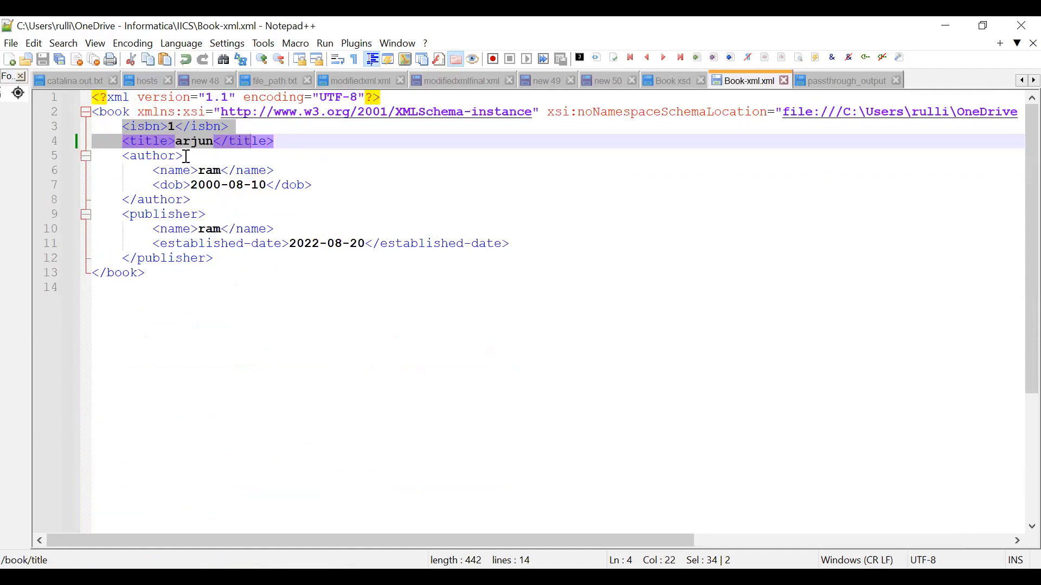
left_click(367, 242)
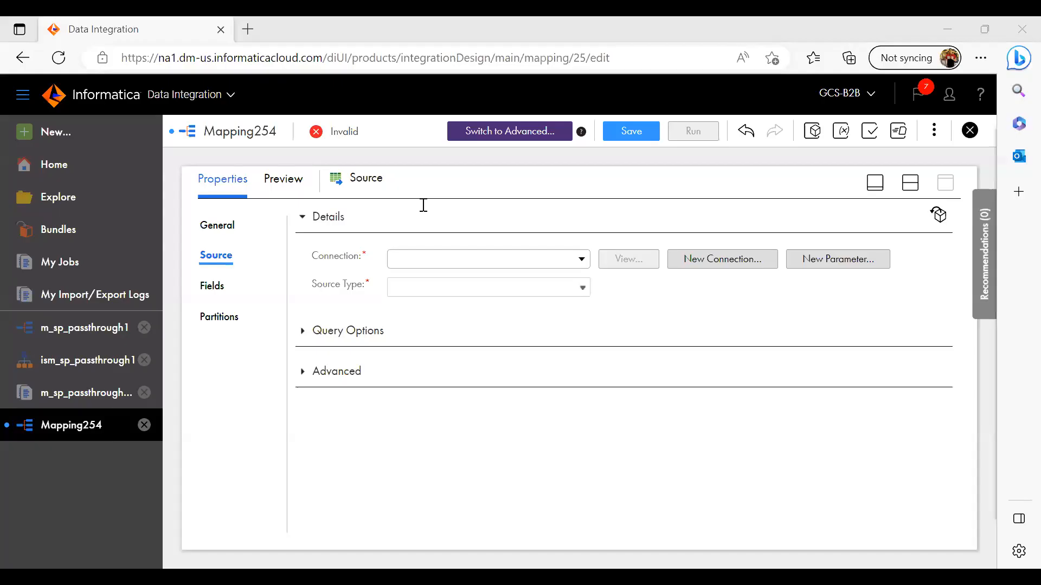
Set the source connection to A_Conn_Ram_Flatfile_Source (Flat File) and select passthroughinput.txt as the source object
left_click(412, 263)
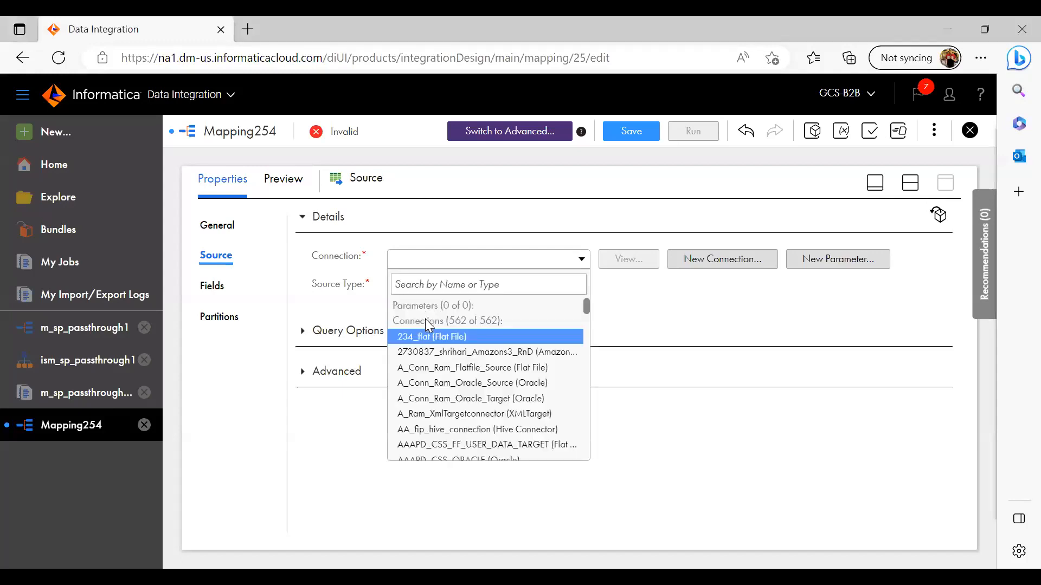
left_click(428, 375)
left_click(628, 318)
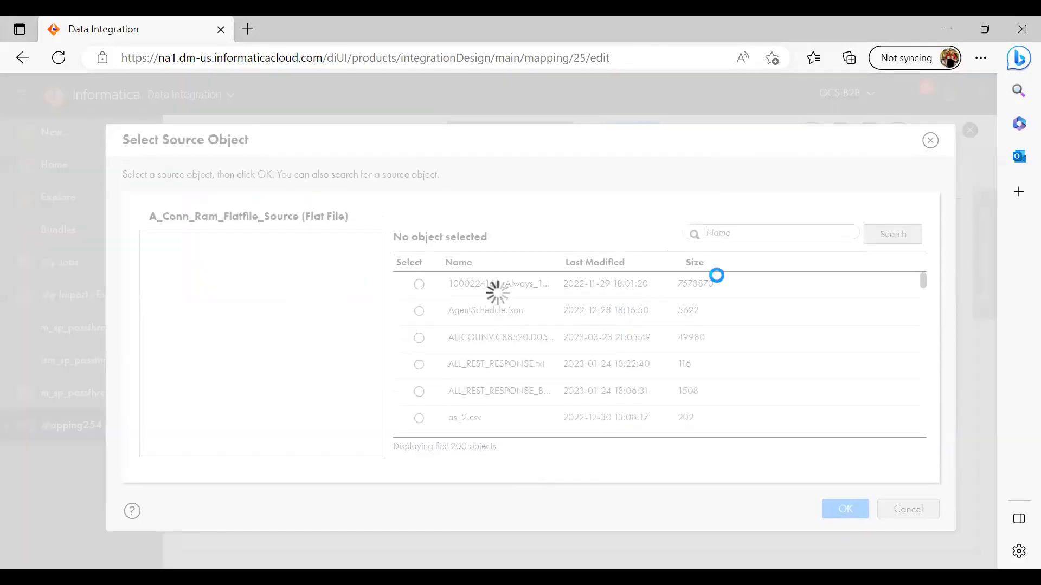
type("passthrough")
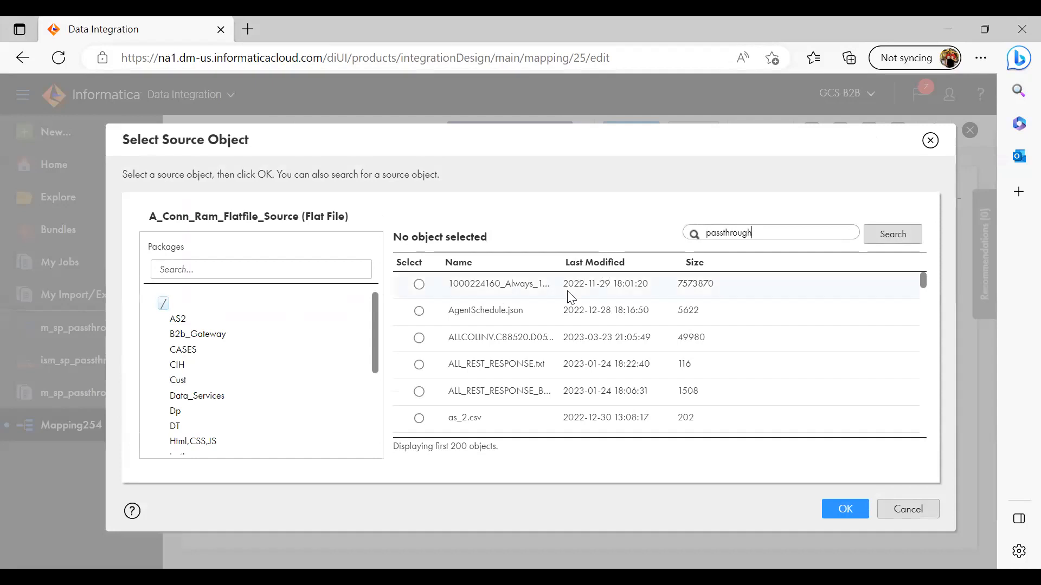
key("Return")
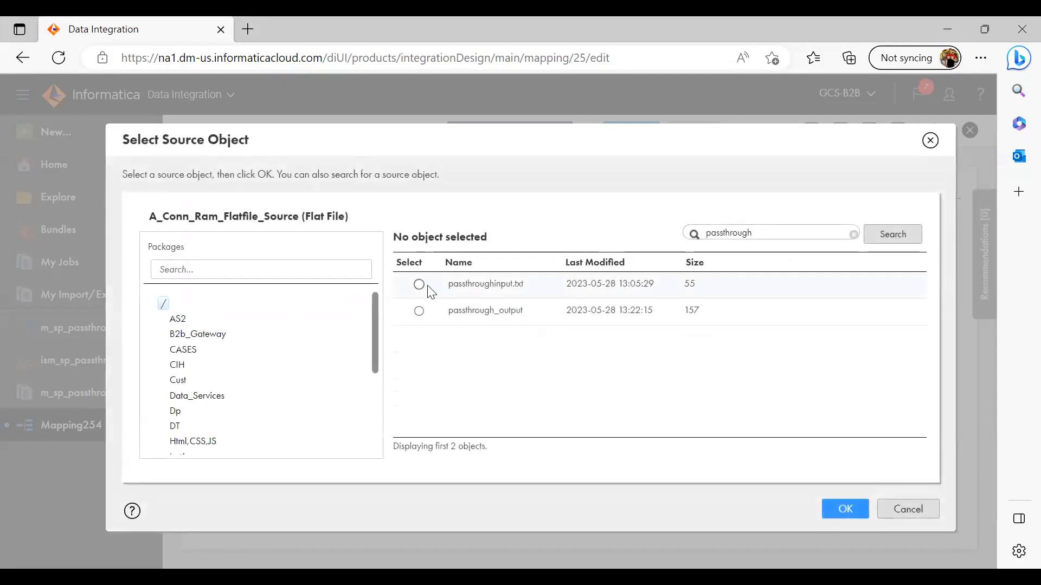
left_click(419, 286)
left_click(840, 511)
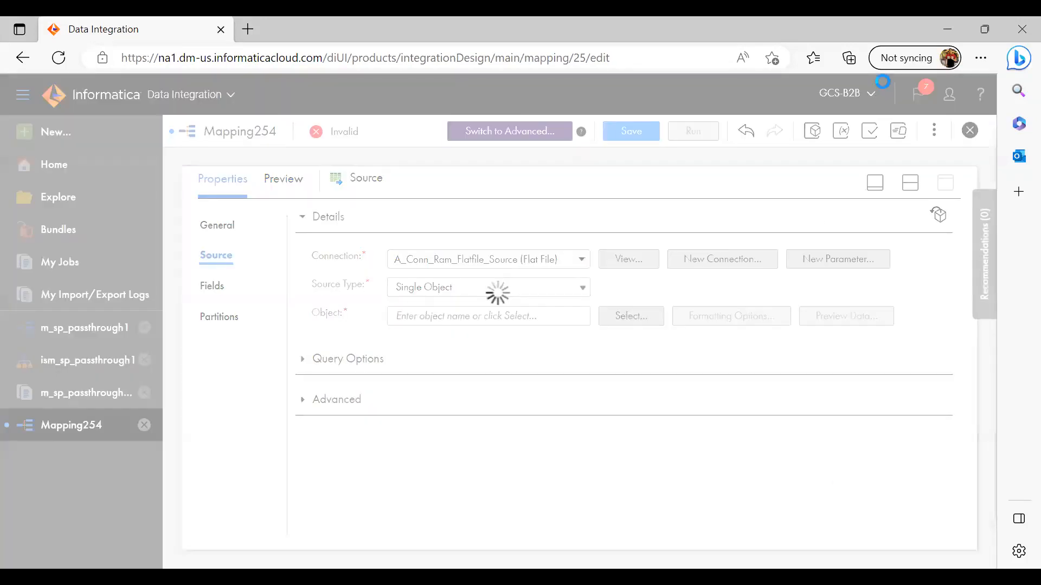
Check the file path in passthroughinput in Notepad, and view the source's field list in Data Integration with a wider Name column
key("alt+Tab")
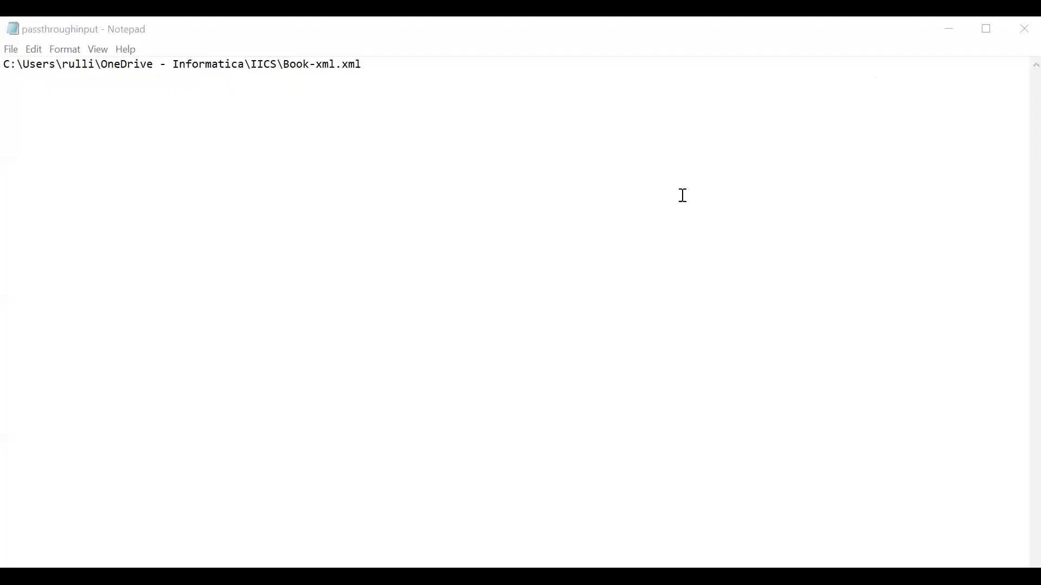
left_click(59, 64)
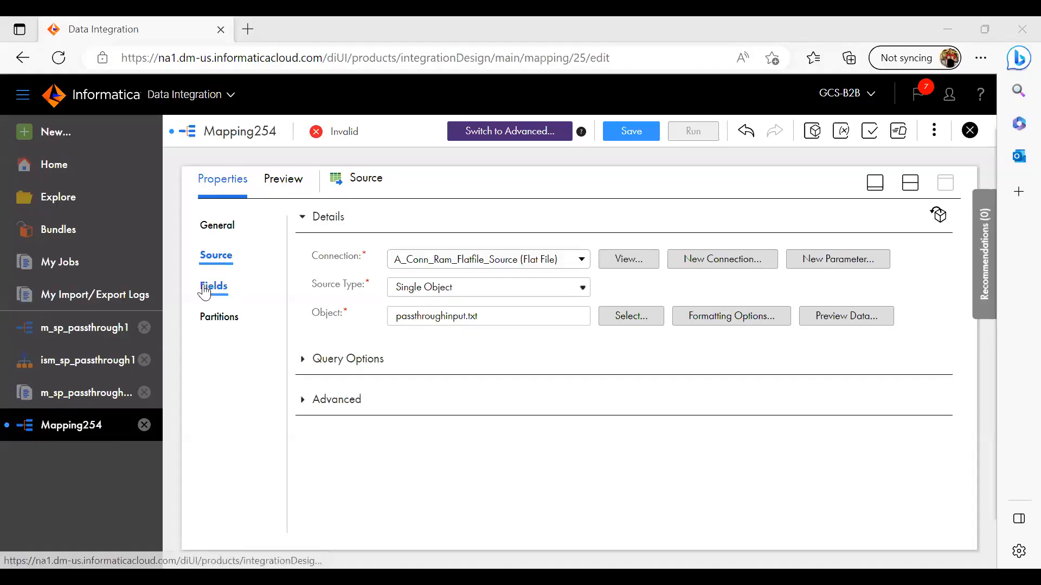
left_click(210, 288)
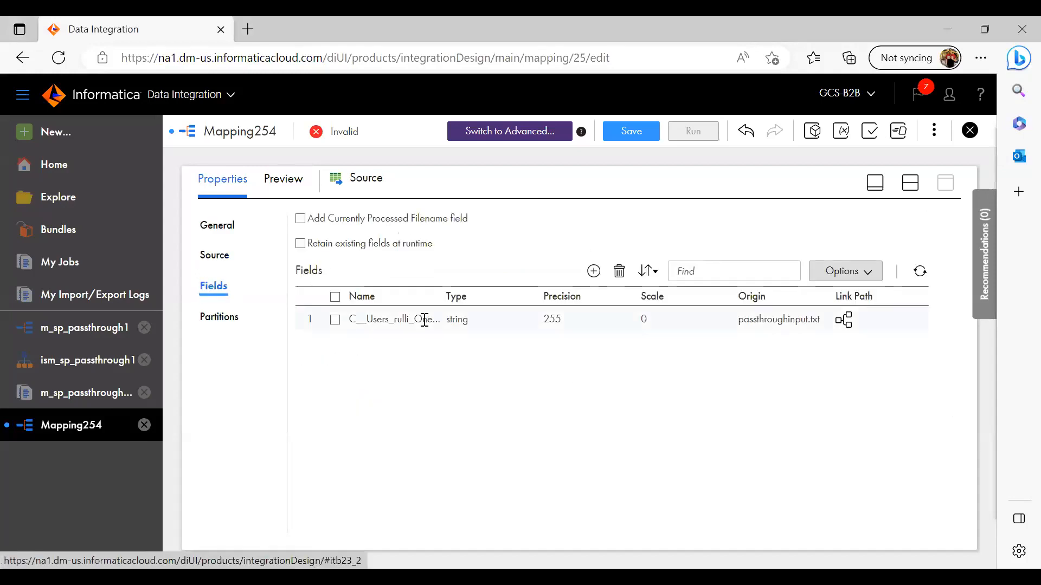
left_click_drag(441, 299, 594, 304)
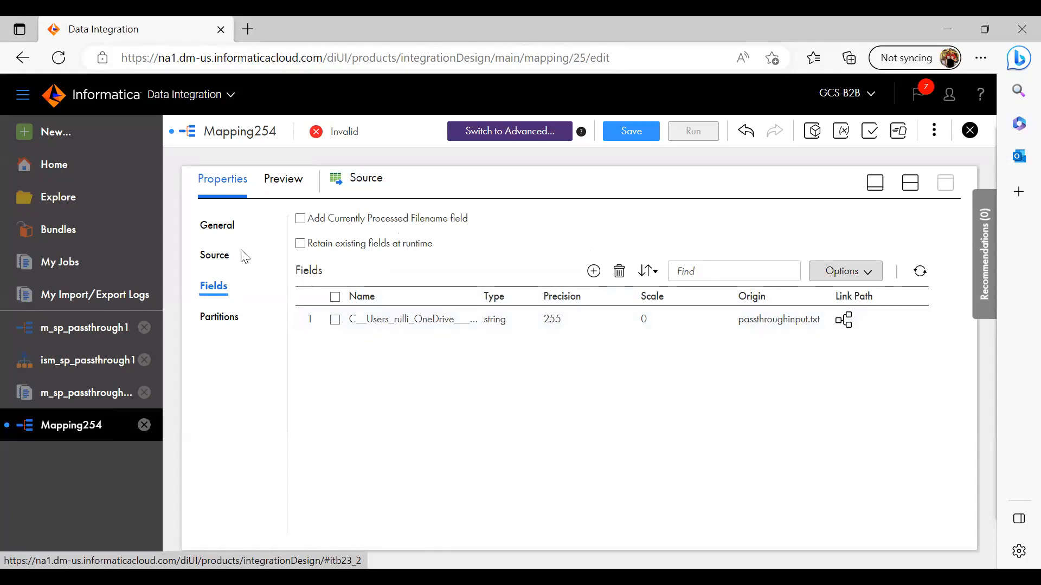
Set the source file's formatting to auto-generated field labels with data starting at row 1, and check the source's field list
left_click(213, 253)
left_click(643, 319)
left_click(727, 318)
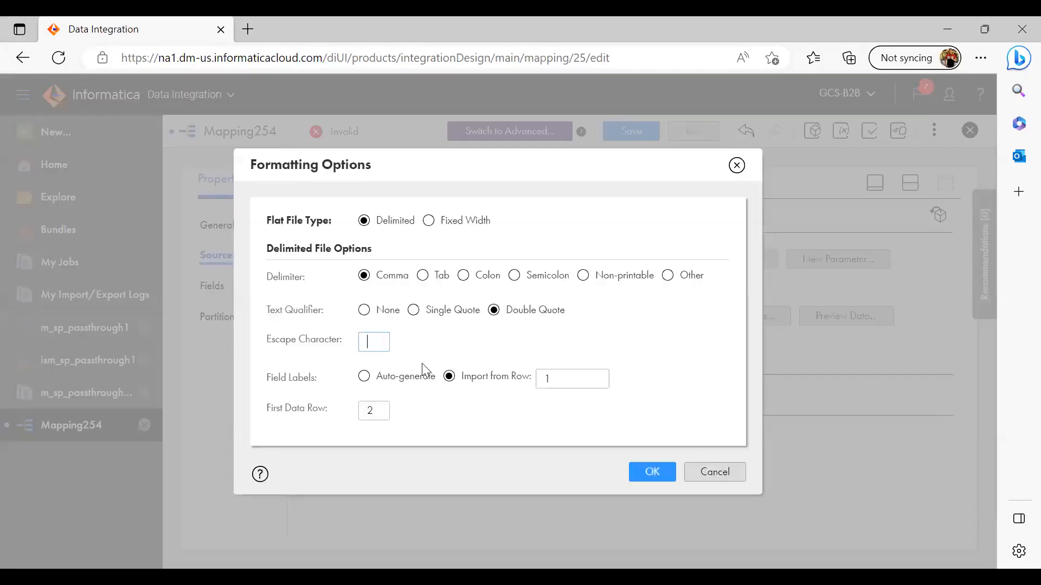
left_click(371, 379)
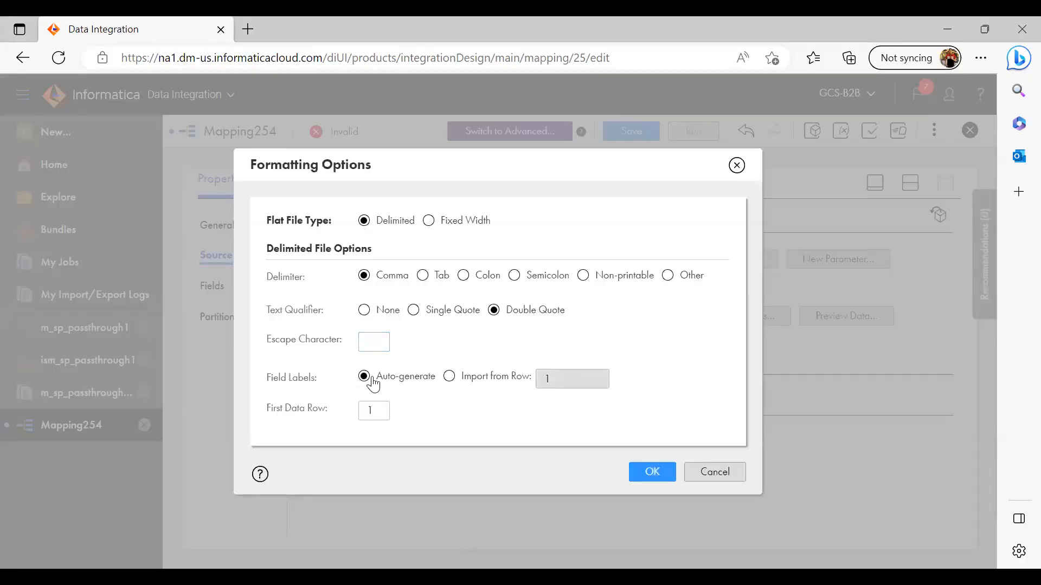
left_click(651, 481)
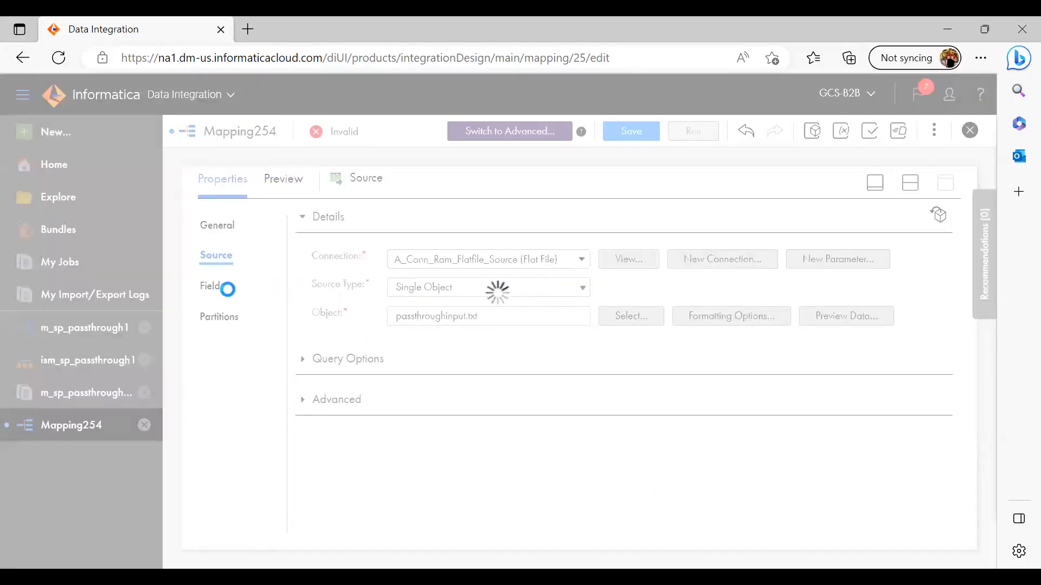
left_click(212, 287)
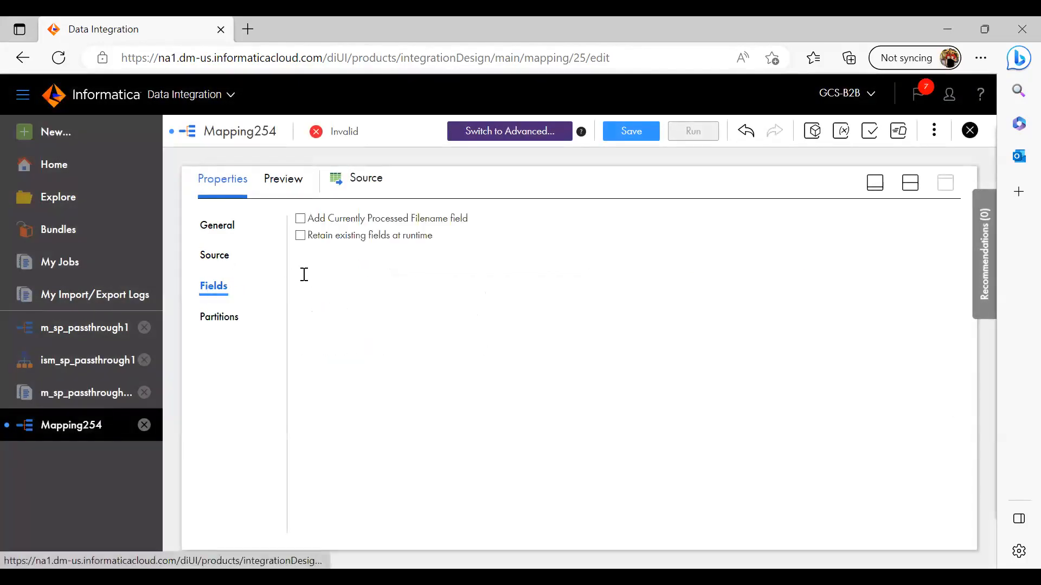
Delete the link between the Source and Target on the mapping canvas
left_click(875, 189)
left_click_drag(493, 221, 526, 387)
key("Delete")
Add a Structure Parser transformation to the canvas between the Source and Target, and look over its general properties
left_click_drag(261, 230, 267, 425)
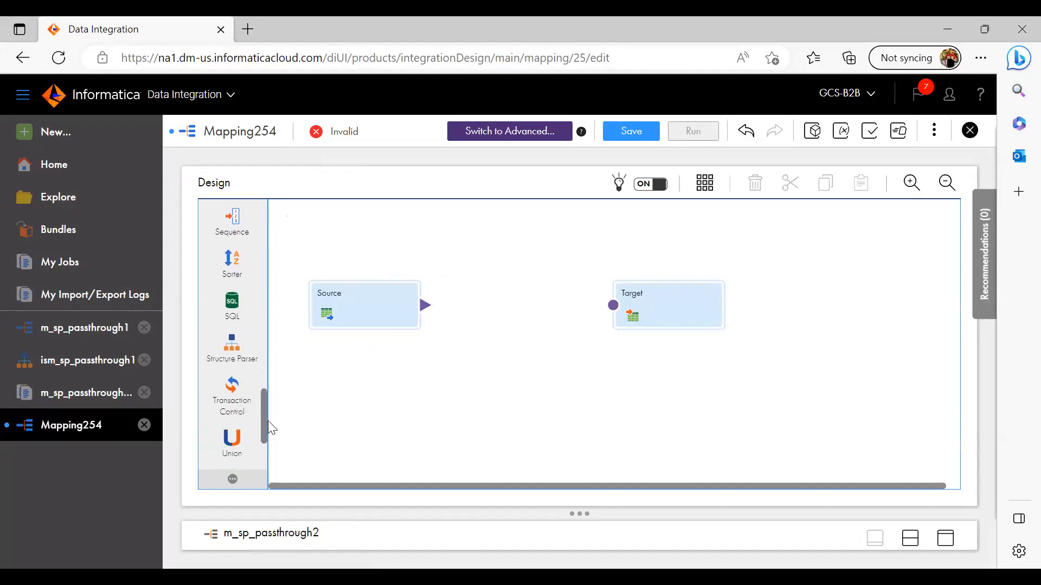
left_click_drag(494, 286, 495, 287)
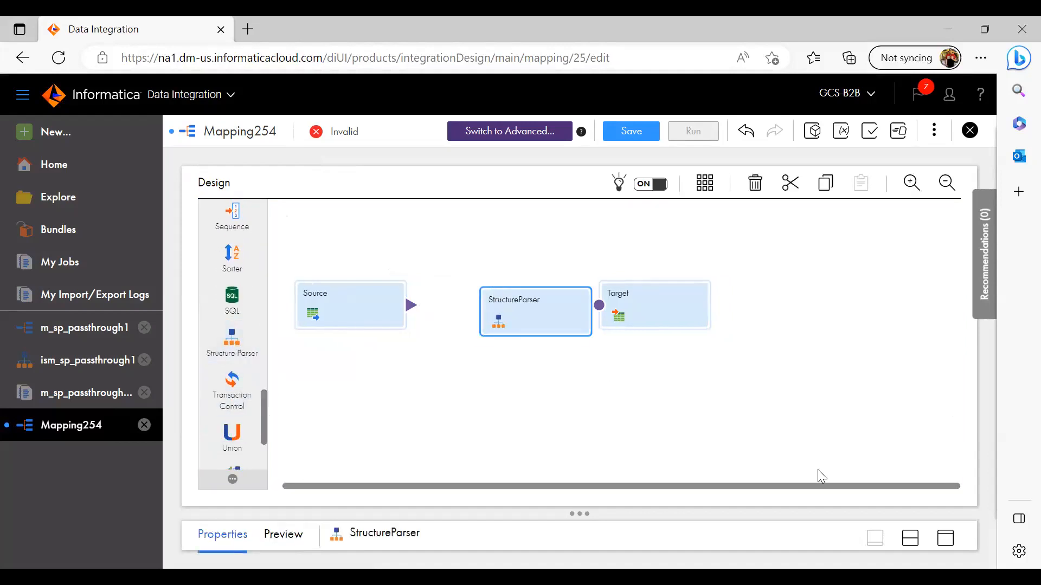
left_click(948, 538)
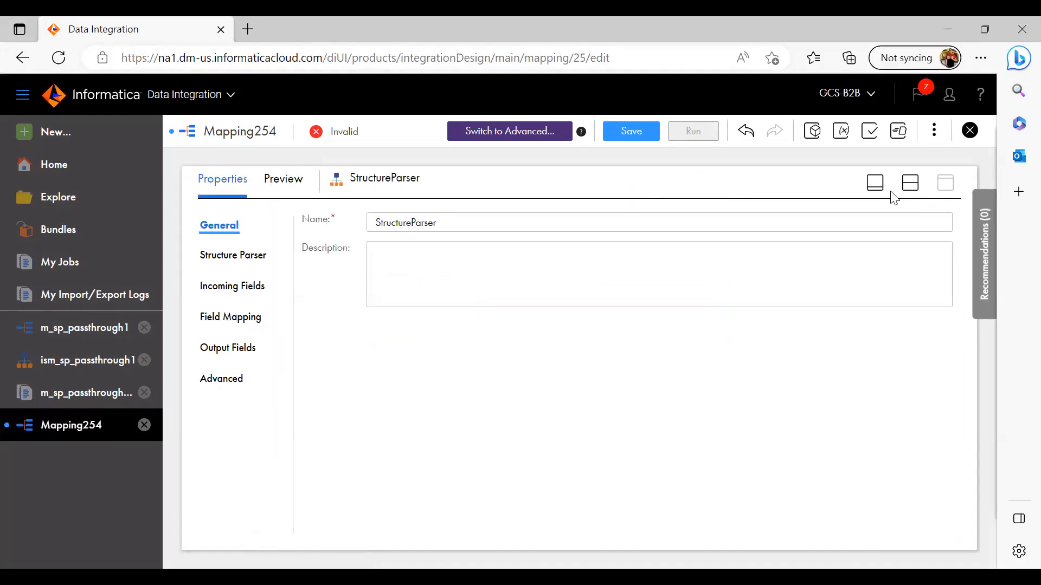
left_click(873, 186)
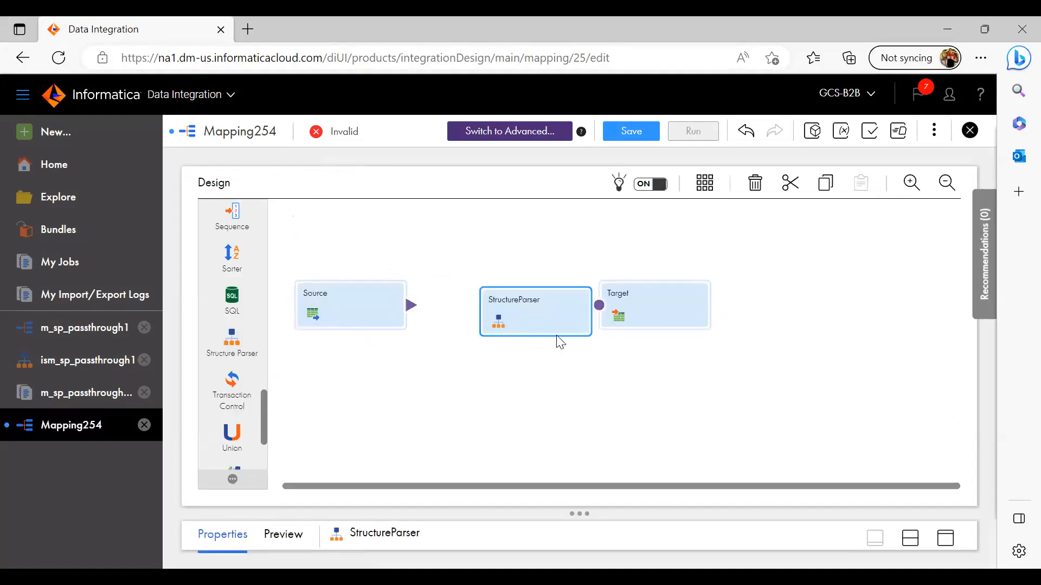
Open the parser's model settings, and review the details and visual model of ism_sp_passthrough1 before returning to the mapping
left_click(947, 545)
left_click(238, 254)
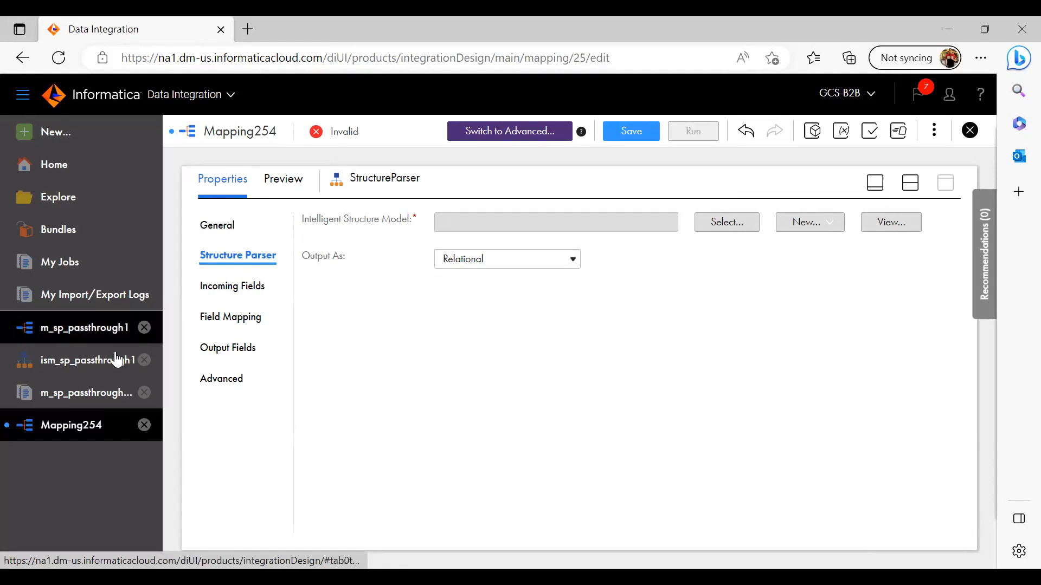
left_click(69, 362)
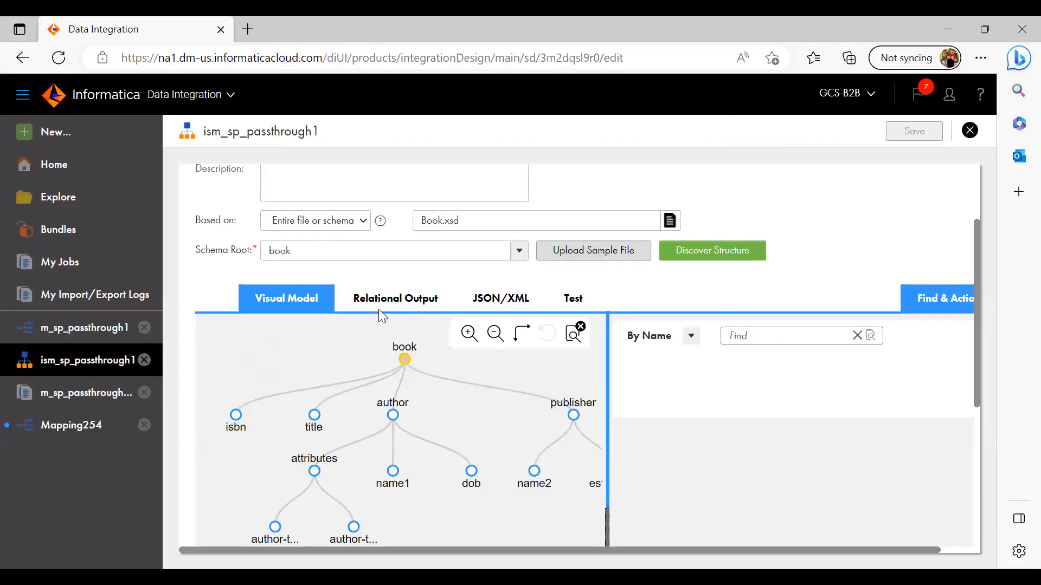
left_click_drag(977, 300, 975, 199)
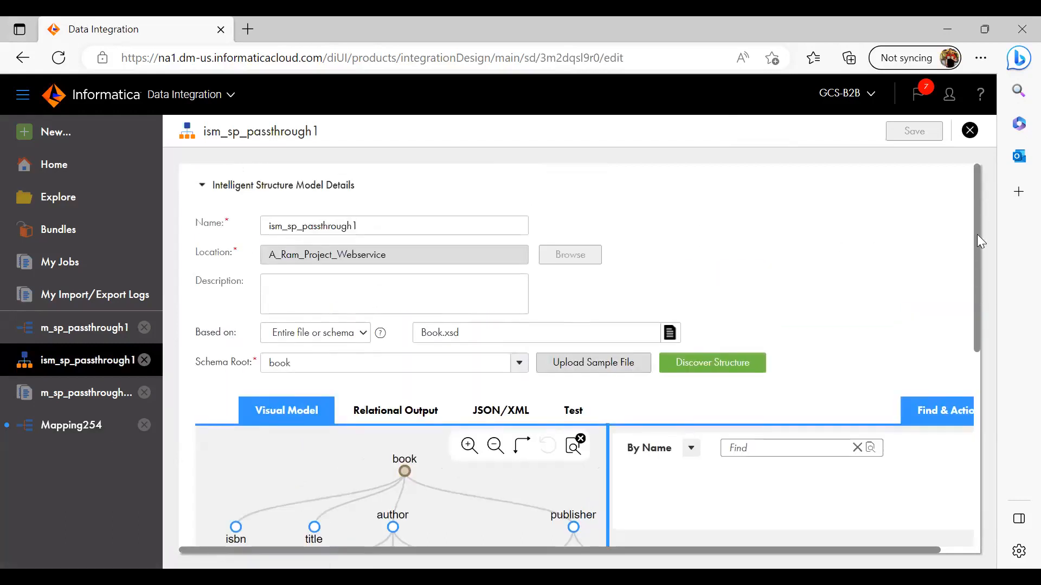
scroll(979, 258, "down", 3)
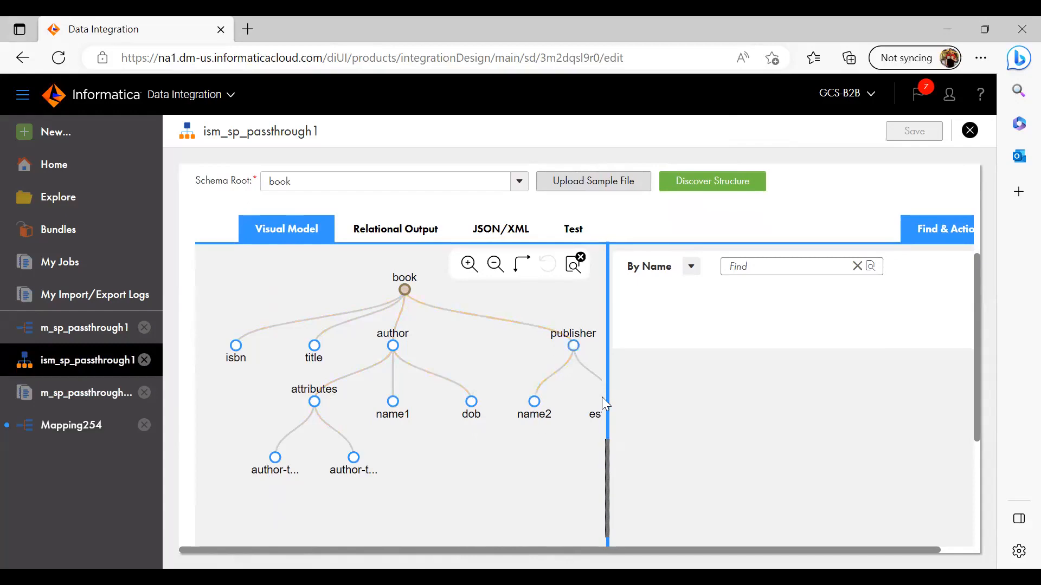
left_click(79, 426)
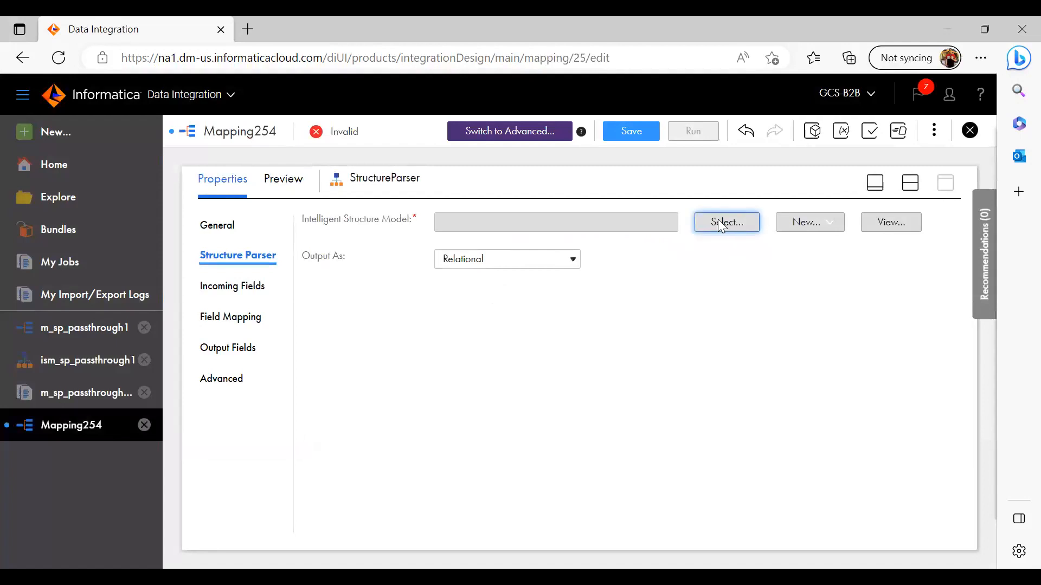
Assign the intelligent structure model ism_sp_passthrough1 from the A_Ram_Project_Webservice project to the Structure Parser
left_click(721, 224)
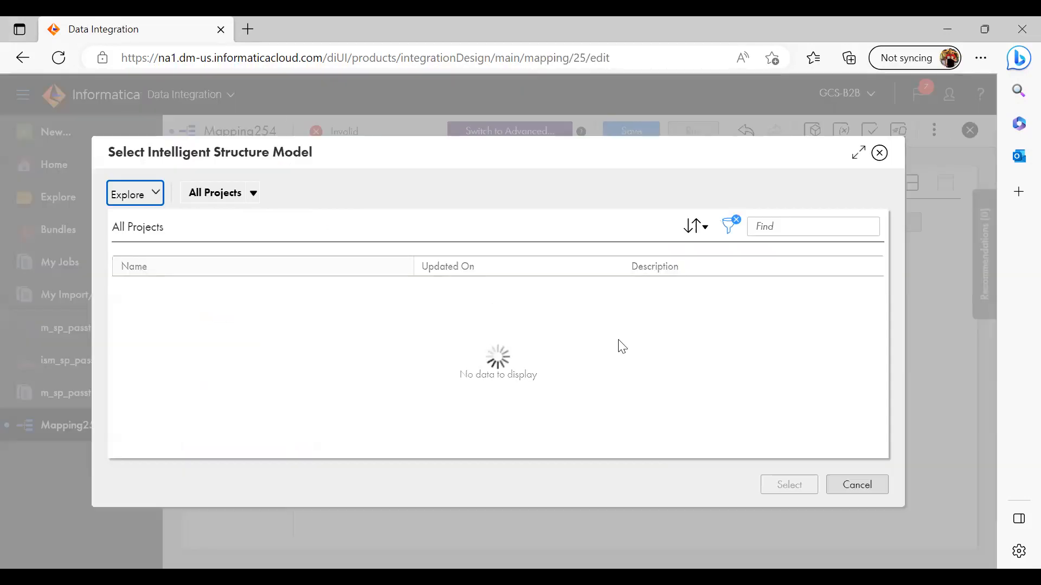
left_click(537, 438)
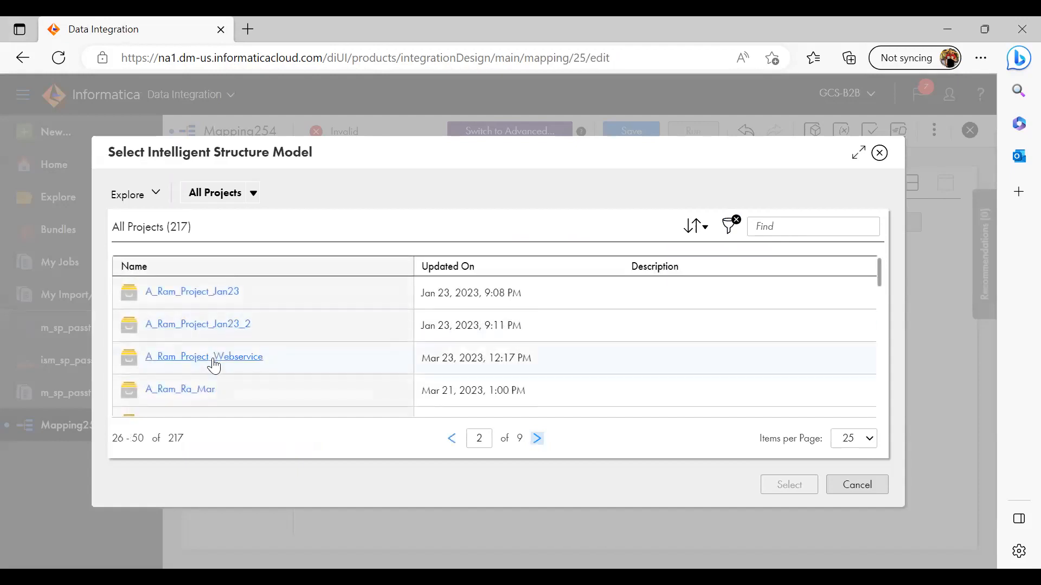
left_click(214, 358)
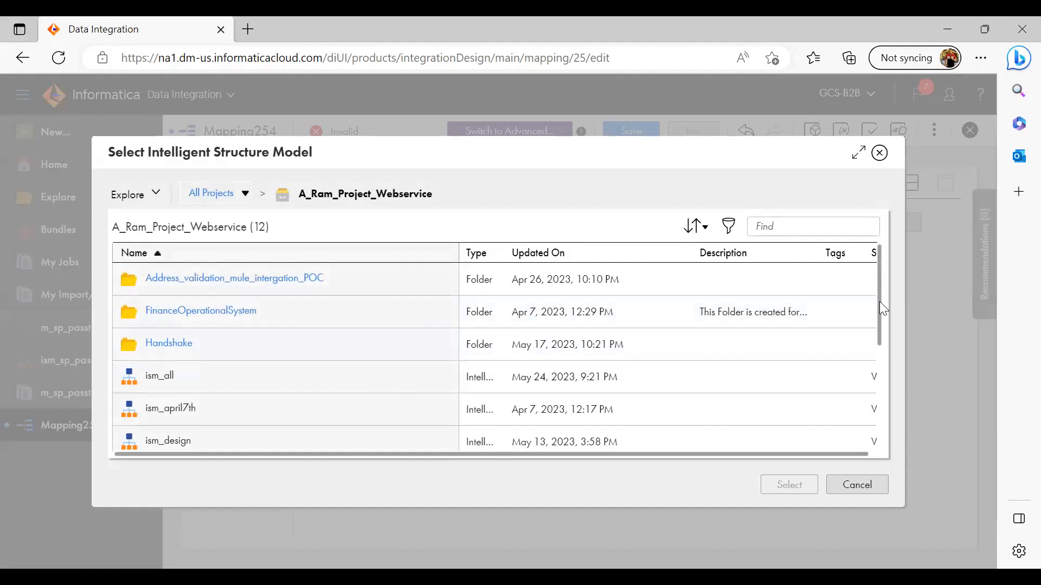
left_click_drag(882, 298, 883, 411)
left_click(260, 379)
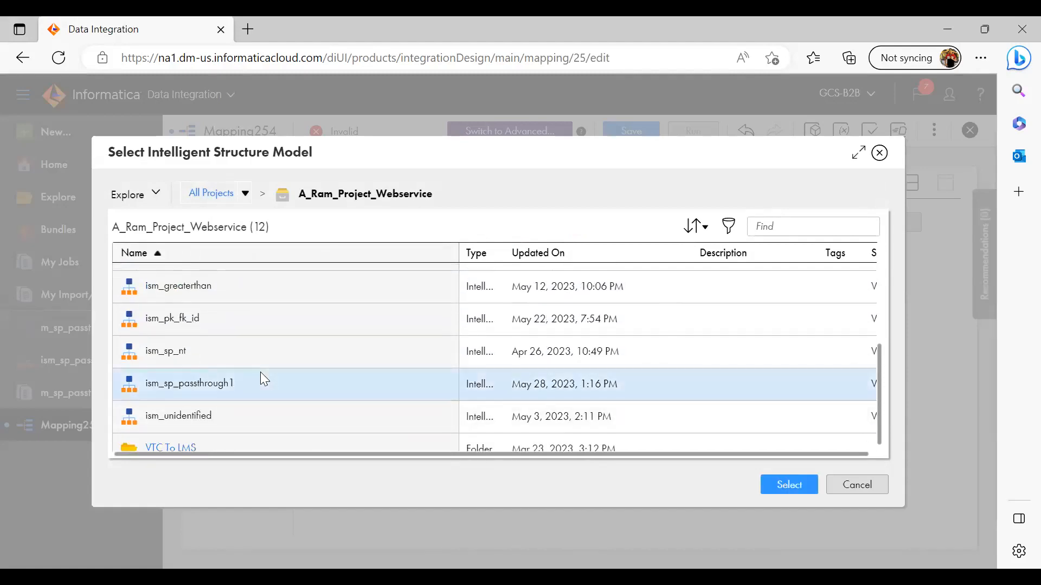
left_click(789, 485)
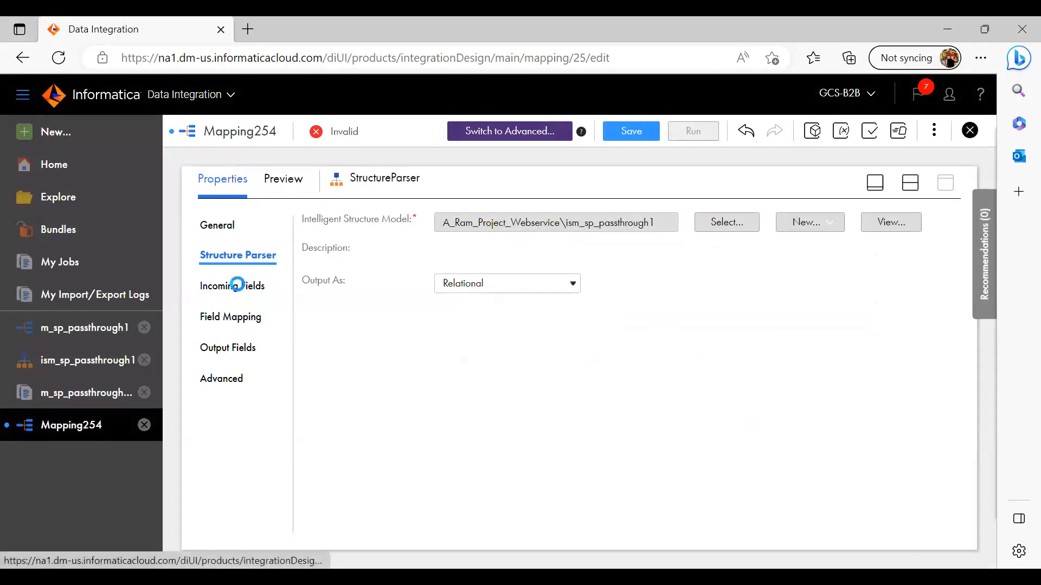
Link the Source directly to the Structure Parser and check the parser's incoming fields
left_click(238, 288)
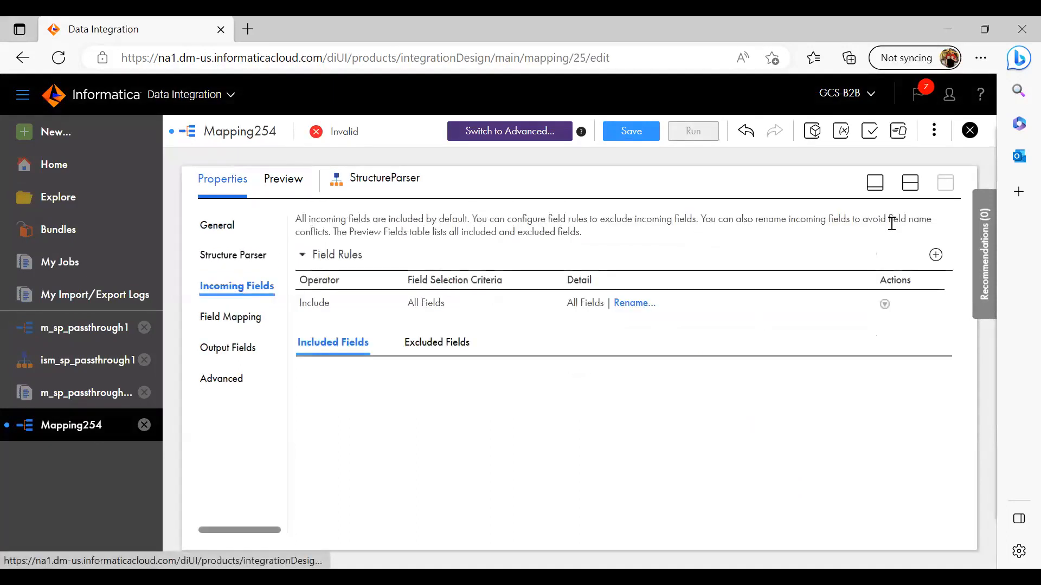
left_click(875, 183)
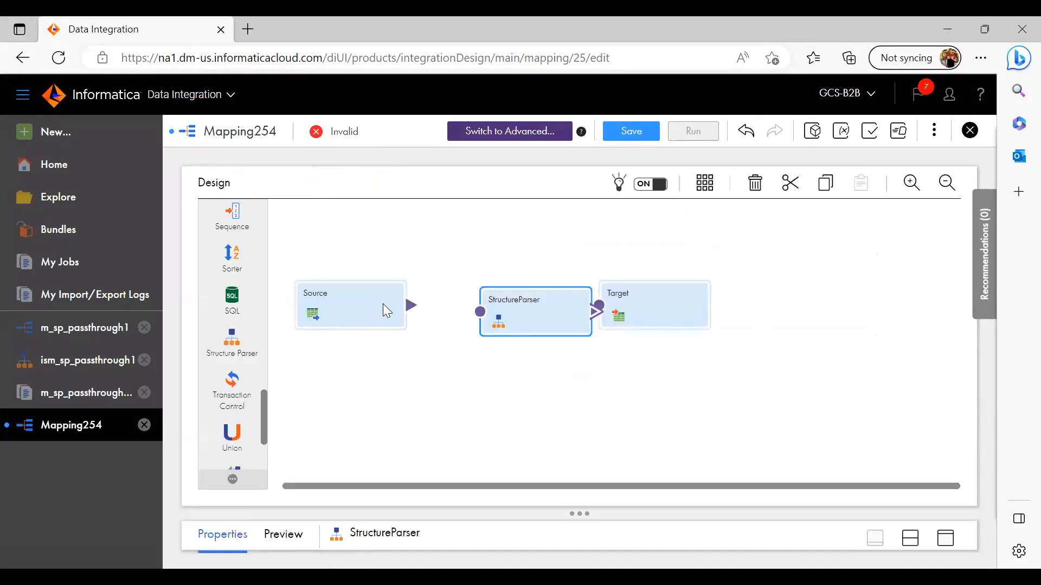
left_click_drag(415, 307, 485, 312)
left_click_drag(407, 308, 480, 312)
left_click(946, 539)
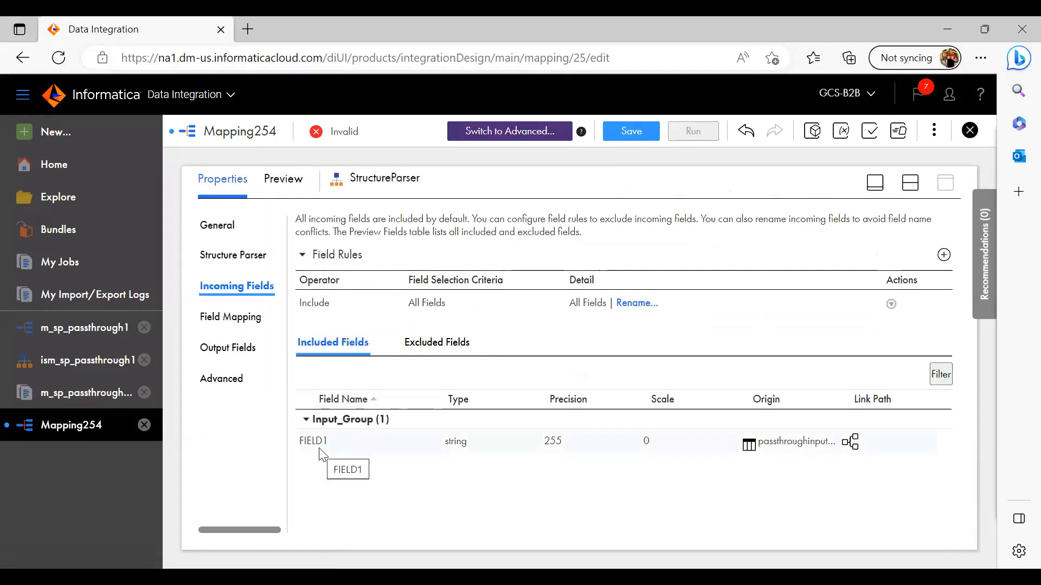
Move the Structure Parser and Target apart on the canvas, away from the Source
left_click(875, 183)
left_click_drag(516, 301, 544, 224)
left_click_drag(631, 300, 757, 251)
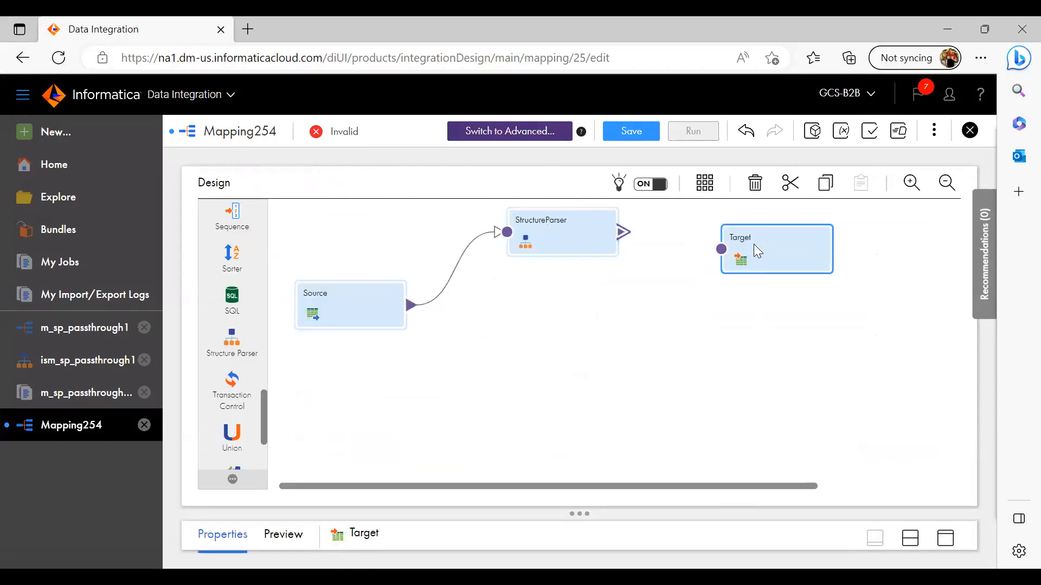
Delete the link between the Source and the Structure Parser
left_click_drag(426, 236, 483, 349)
key("Delete")
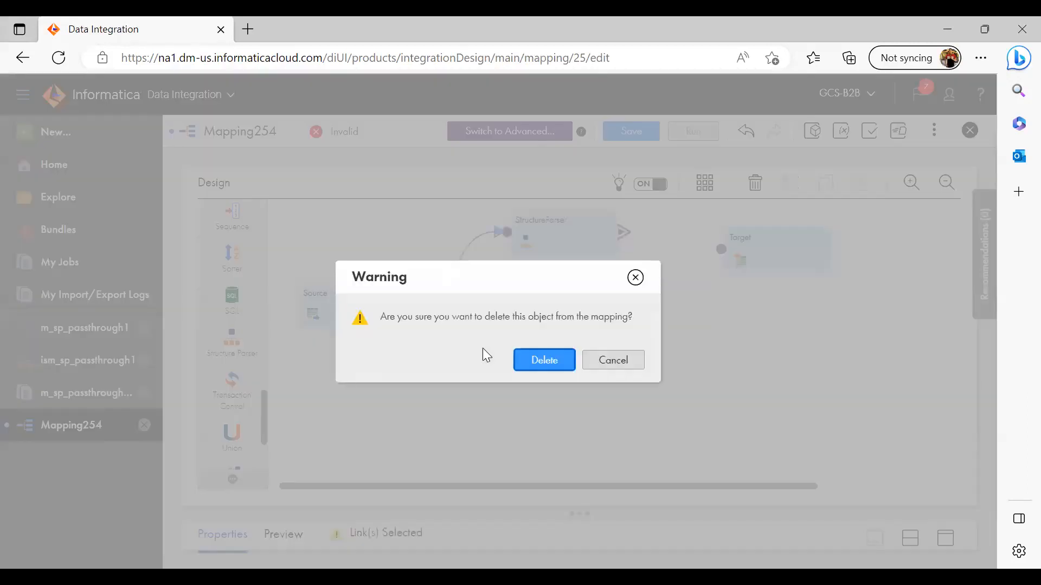
left_click(545, 361)
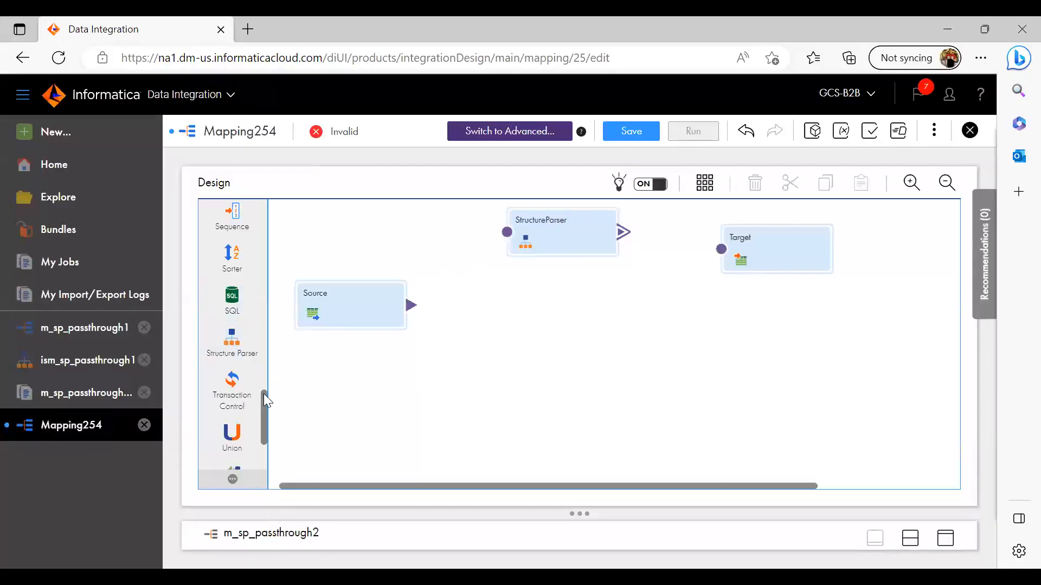
Add an Expression transformation between the Source and the Structure Parser, and link the Source to it
left_click_drag(263, 406, 271, 259)
left_click_drag(226, 329, 410, 237)
left_click_drag(583, 231, 623, 249)
left_click_drag(442, 264, 492, 270)
left_click_drag(398, 311, 429, 269)
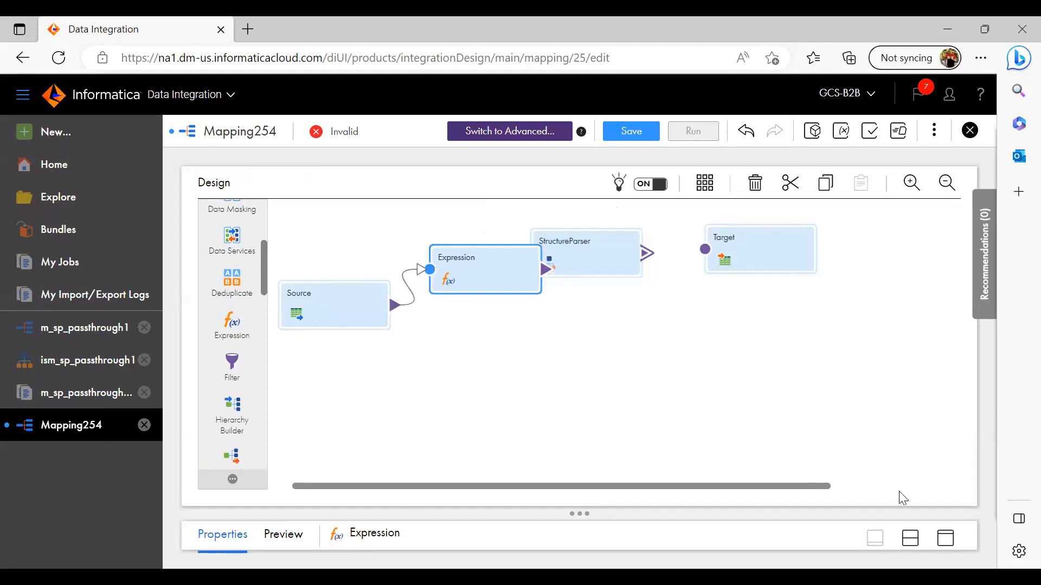
Create a string output field named exp_messageid in the Expression transformation
left_click(945, 538)
left_click(211, 286)
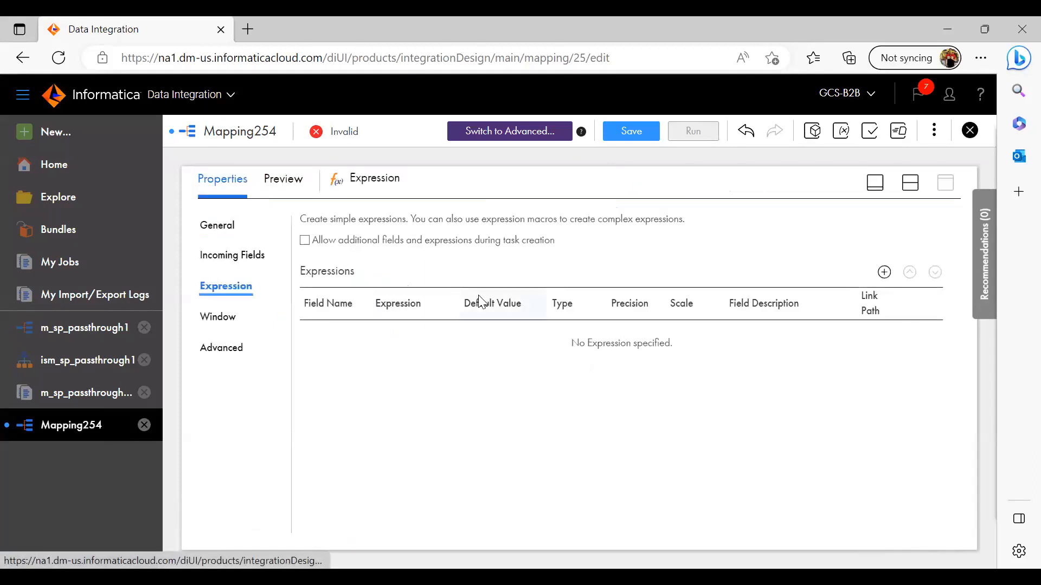
left_click(884, 272)
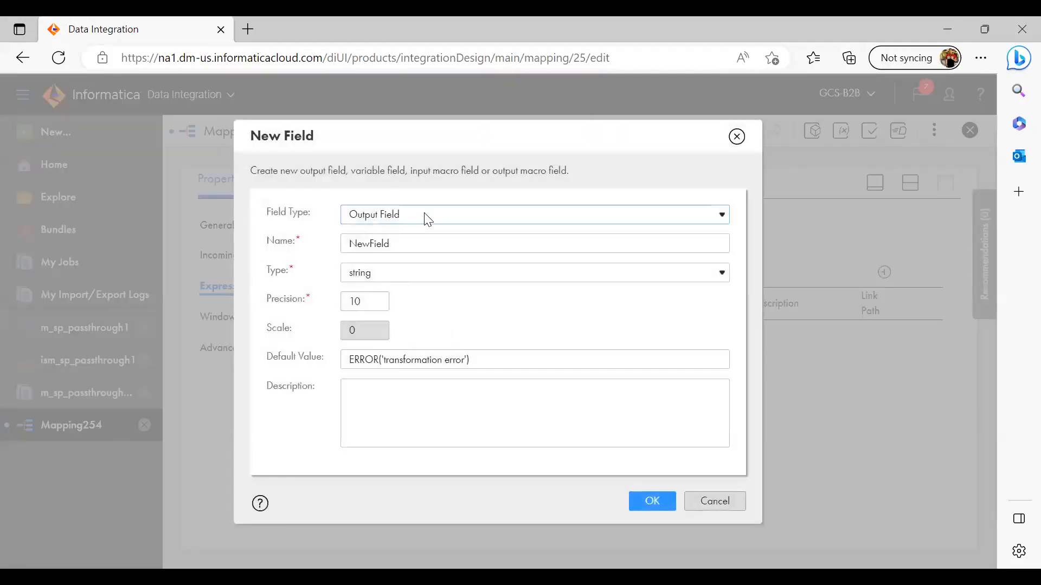
left_click_drag(402, 242, 309, 263)
type("exp_messageid")
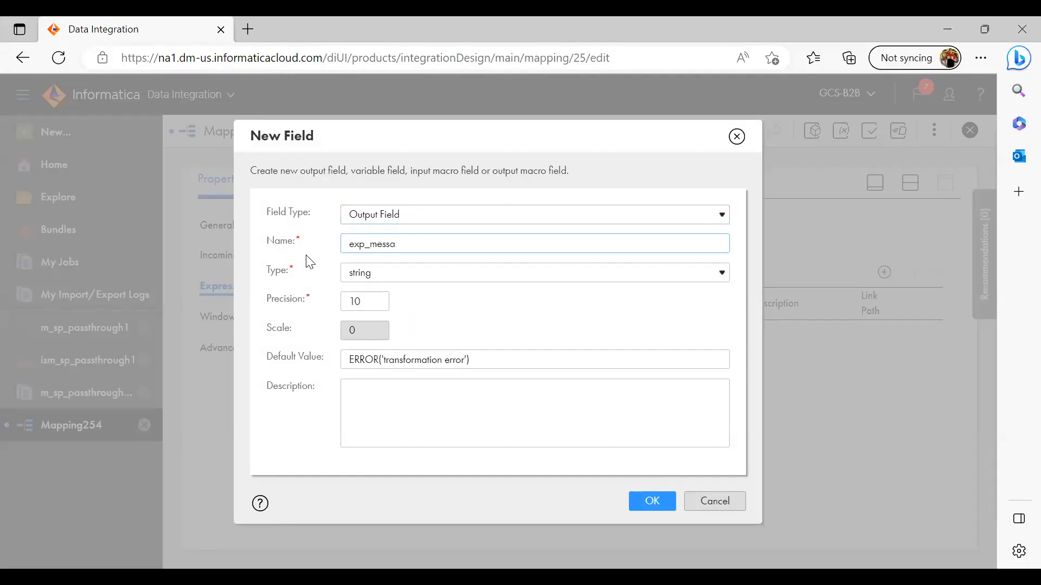
left_click(642, 510)
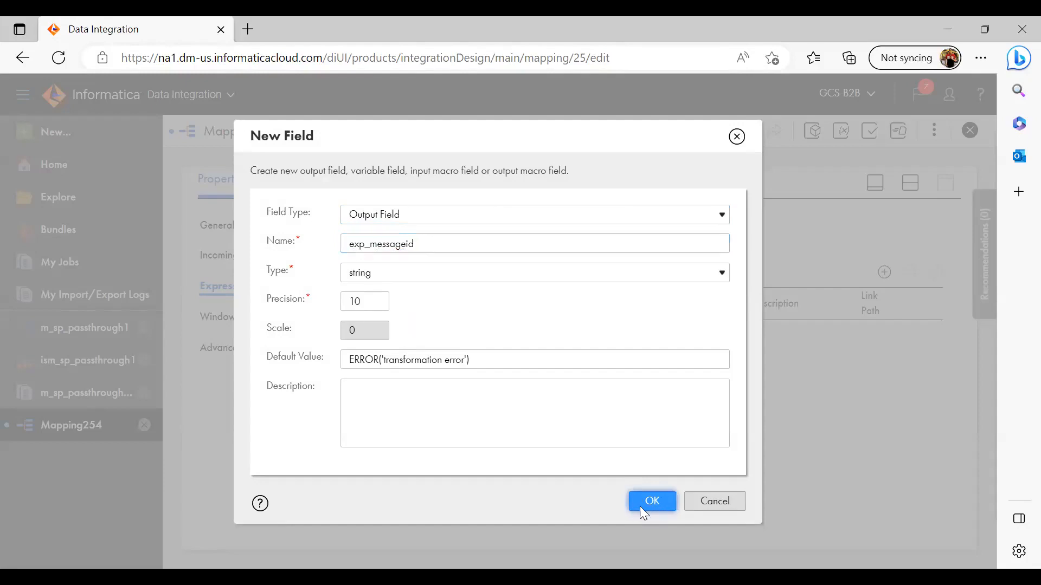
Create a second string output field named exp_fooditem in the Expression transformation
left_click(884, 272)
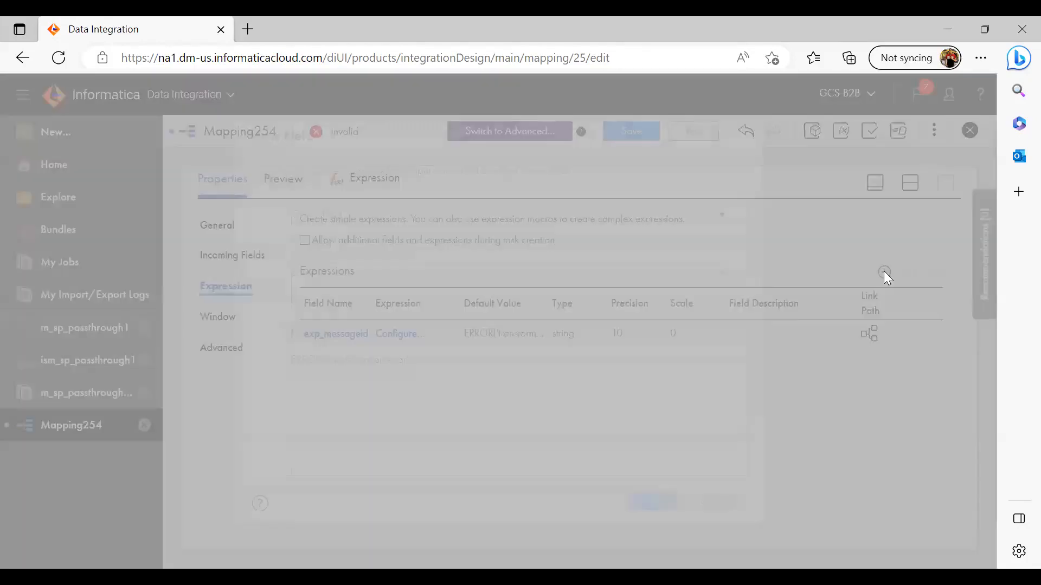
left_click_drag(395, 238, 307, 242)
type("ex")
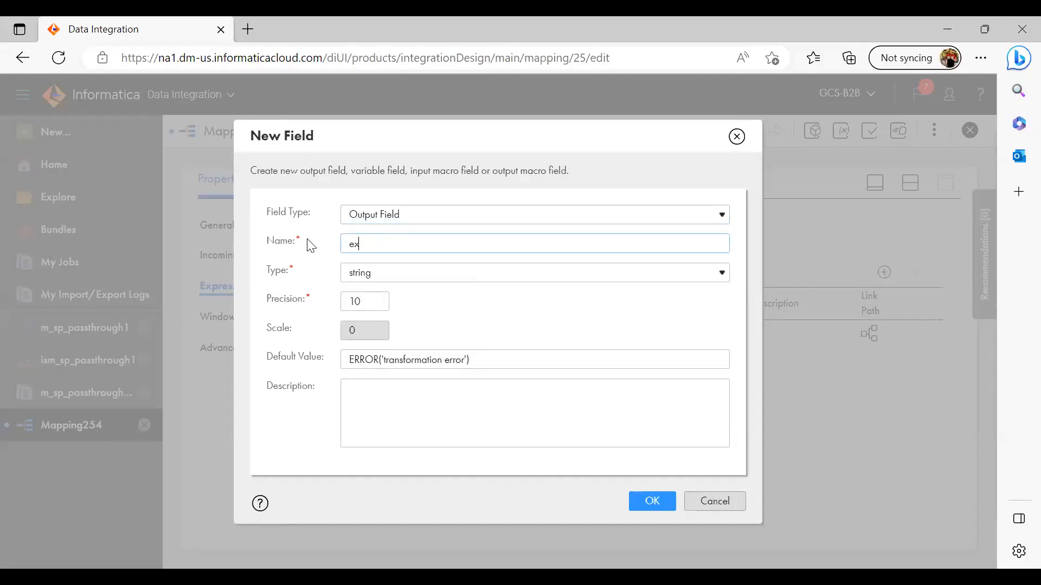
type("mpdo")
key("BackSpace")
key("BackSpace")
type("fooditem")
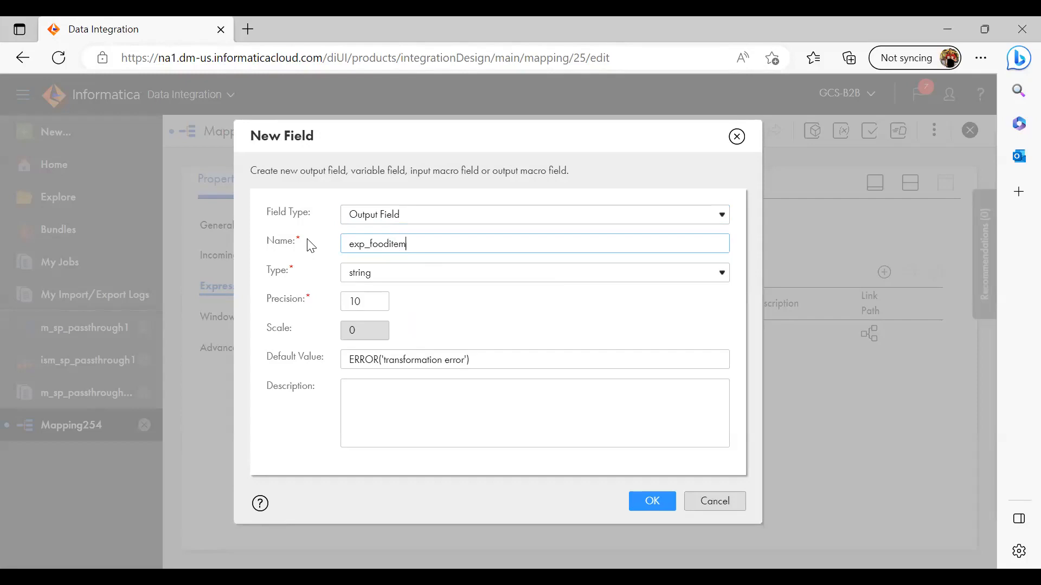
left_click(646, 504)
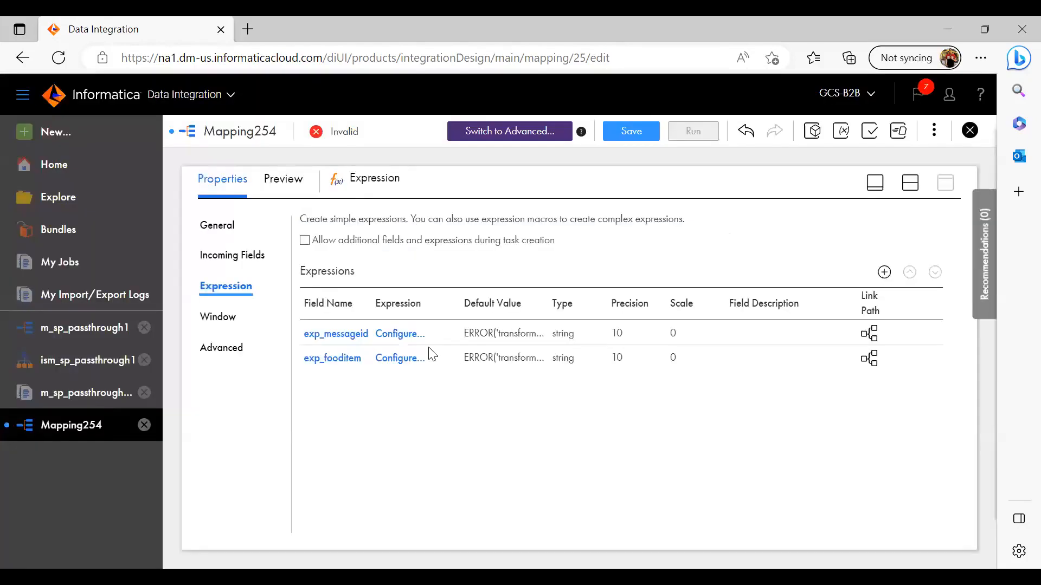
Set the expression of the exp_messageid field to '1' and validate it
left_click(399, 335)
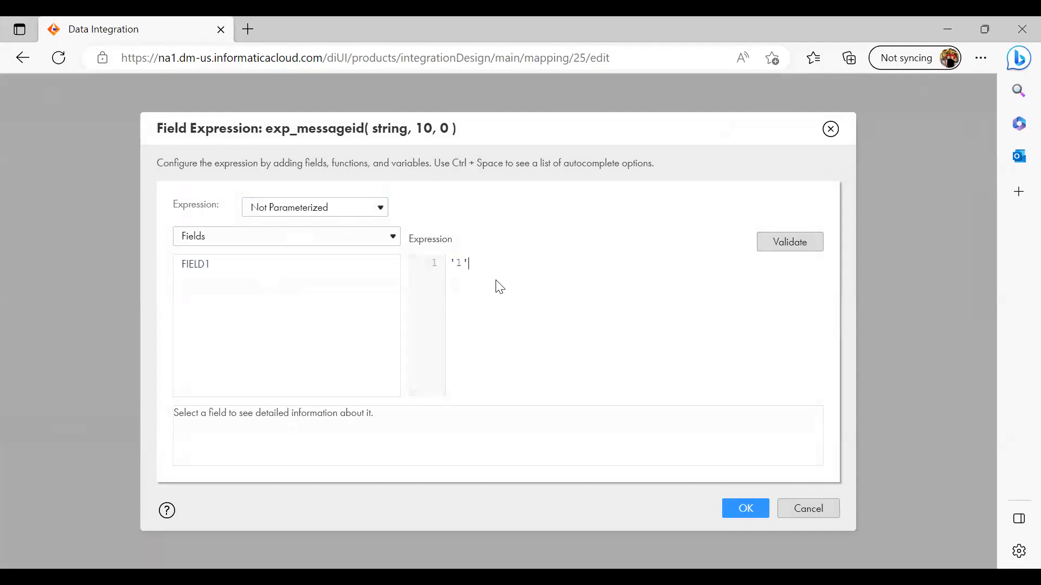
left_click(781, 245)
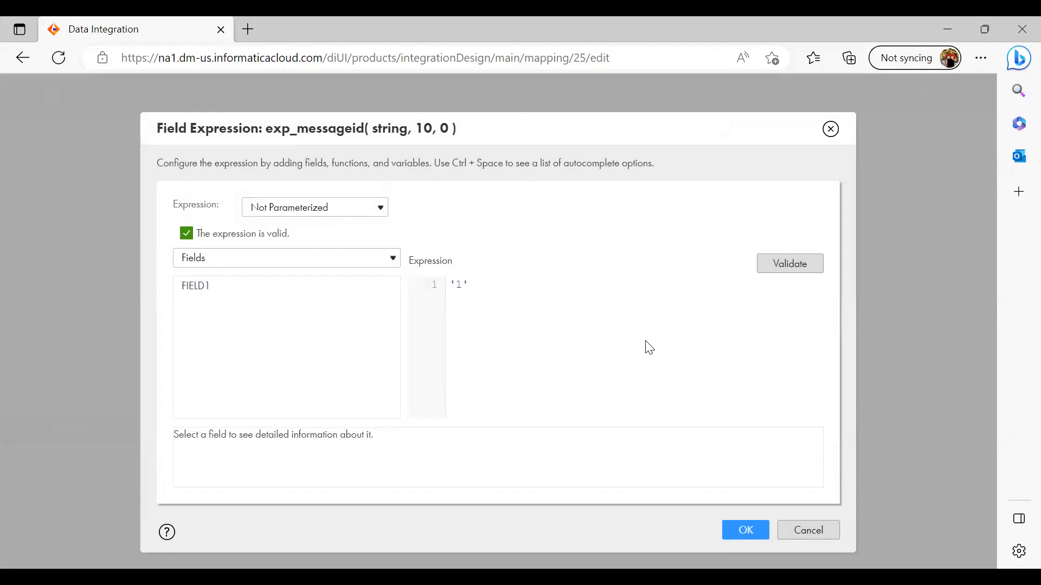
left_click(736, 538)
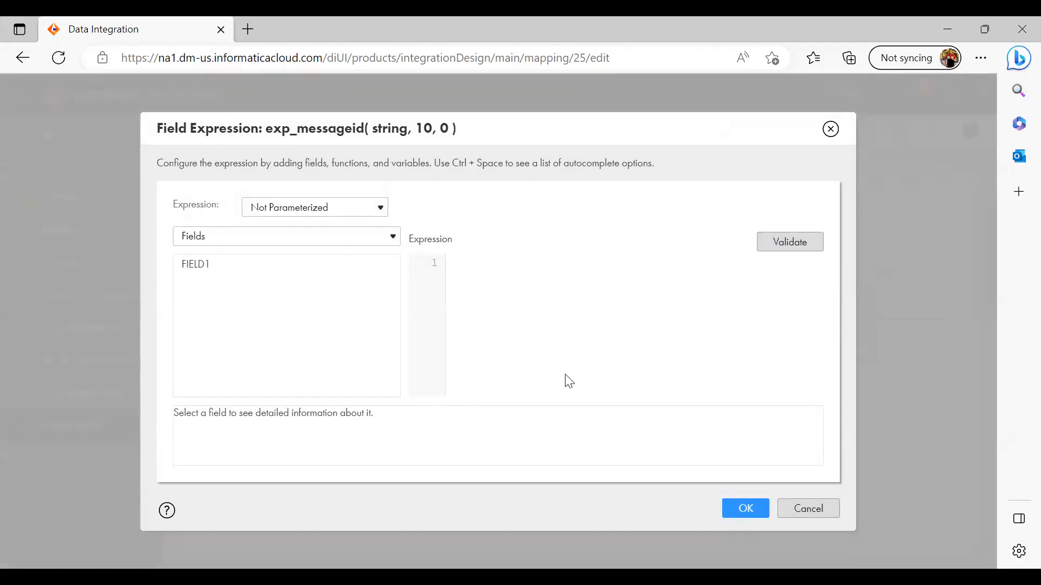
left_click(485, 283)
type("'1")
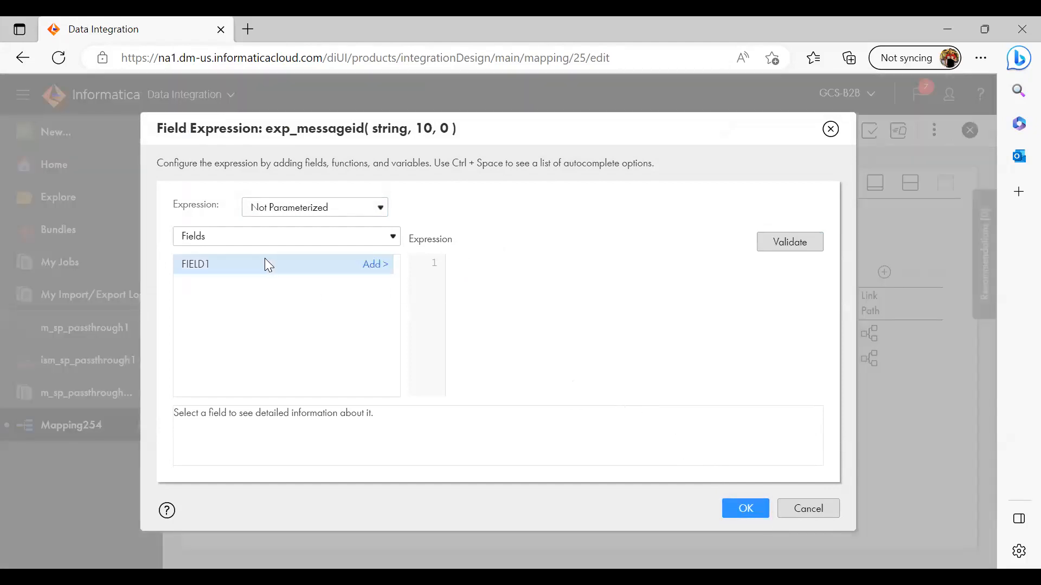
left_click(830, 129)
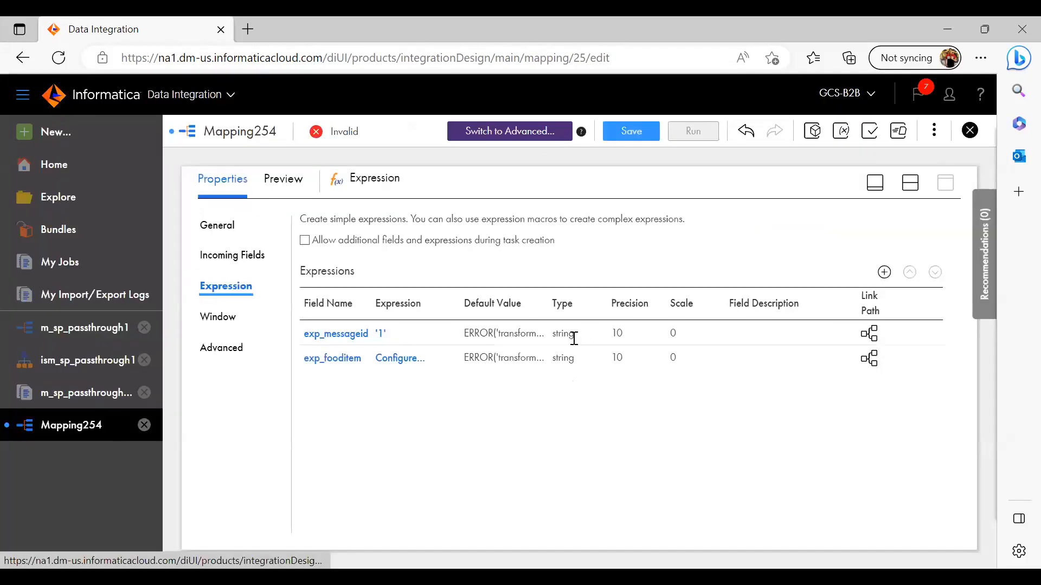
Set the expression of the exp_fooditem field to 'biryani'
left_click(404, 360)
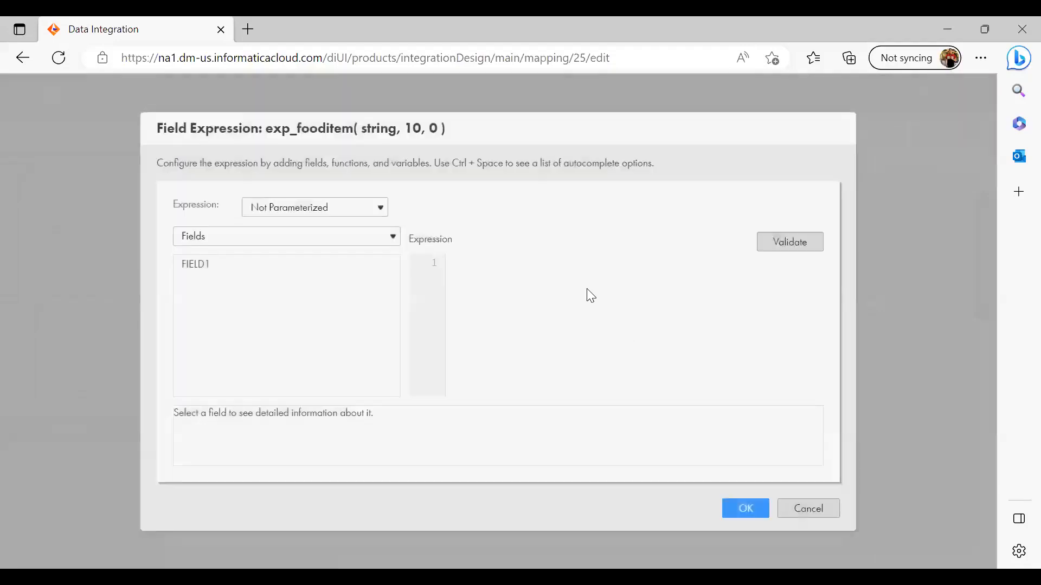
type("'biryani")
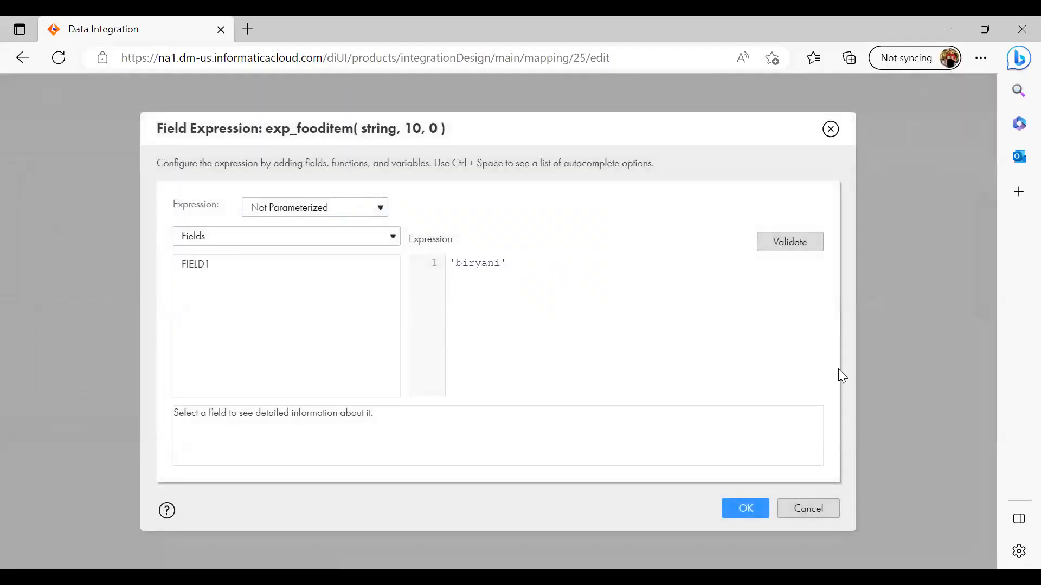
left_click(751, 513)
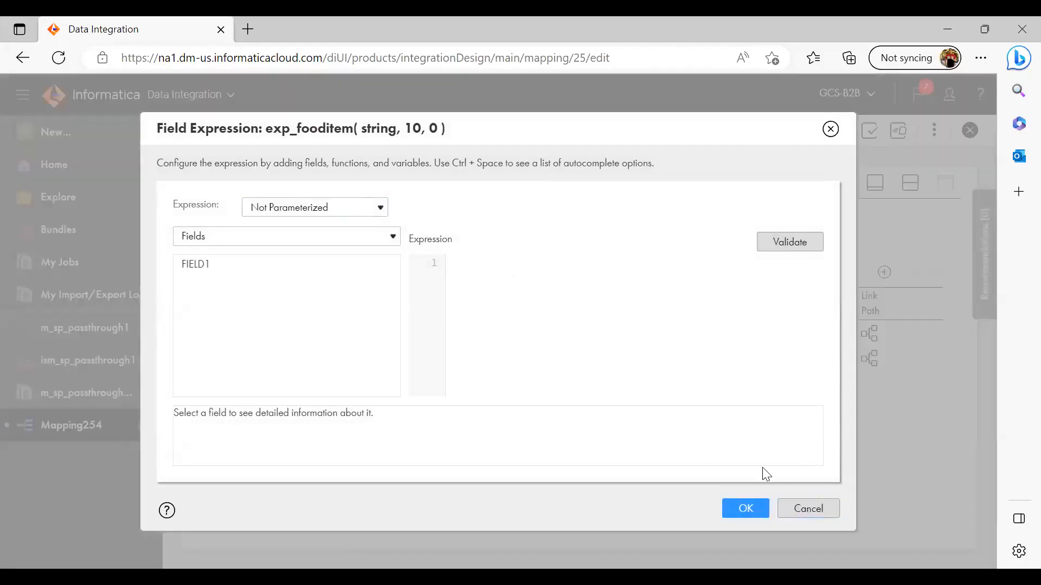
left_click(794, 512)
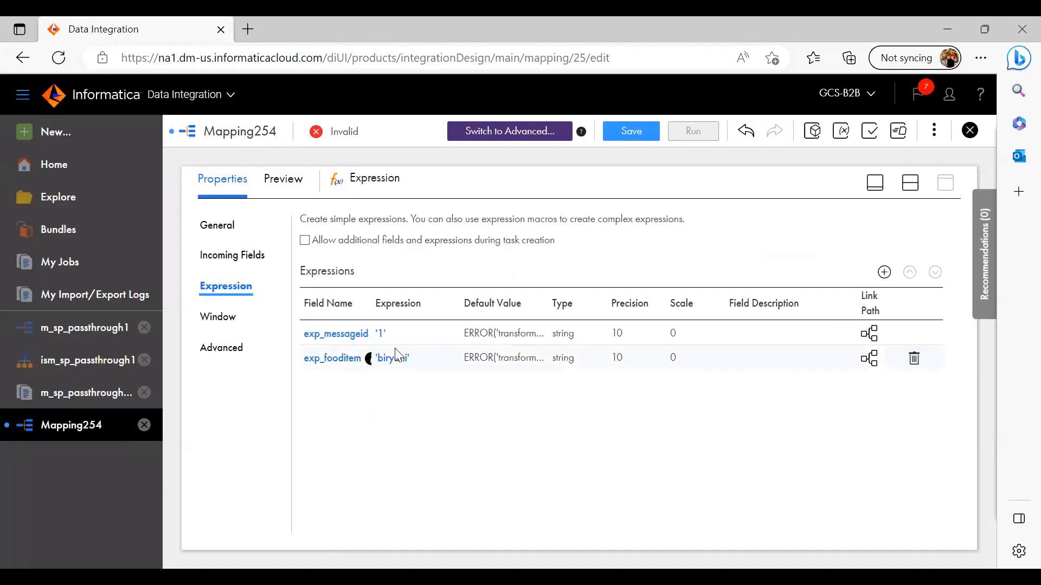
Move the Structure Parser below and between the Expression and the Target, and link the Expression to it
left_click(882, 195)
left_click_drag(594, 254, 648, 336)
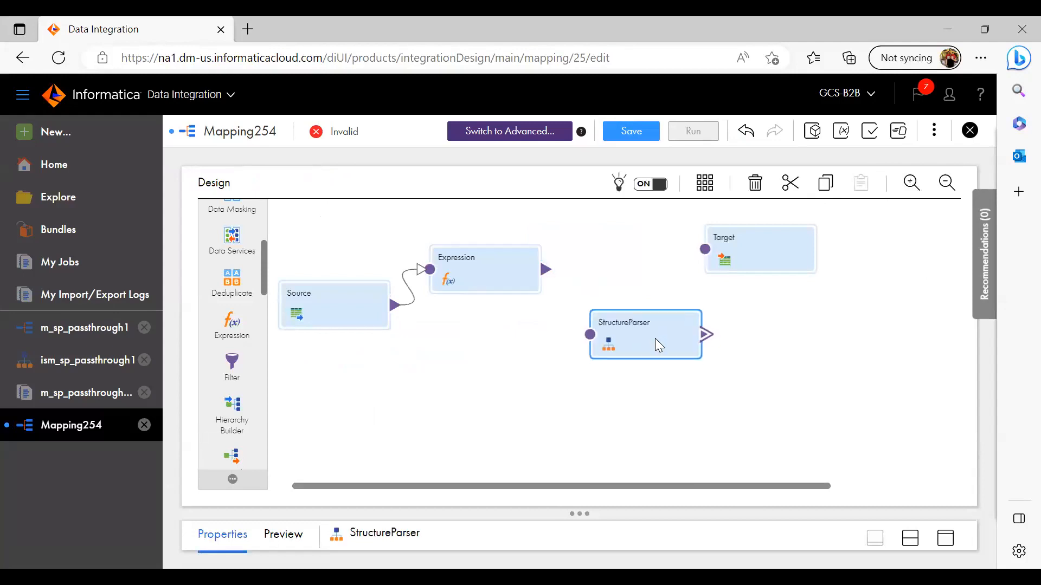
mouse_move(546, 270)
left_mouse_down()
mouse_move(586, 279)
mouse_move(591, 338)
left_mouse_up()
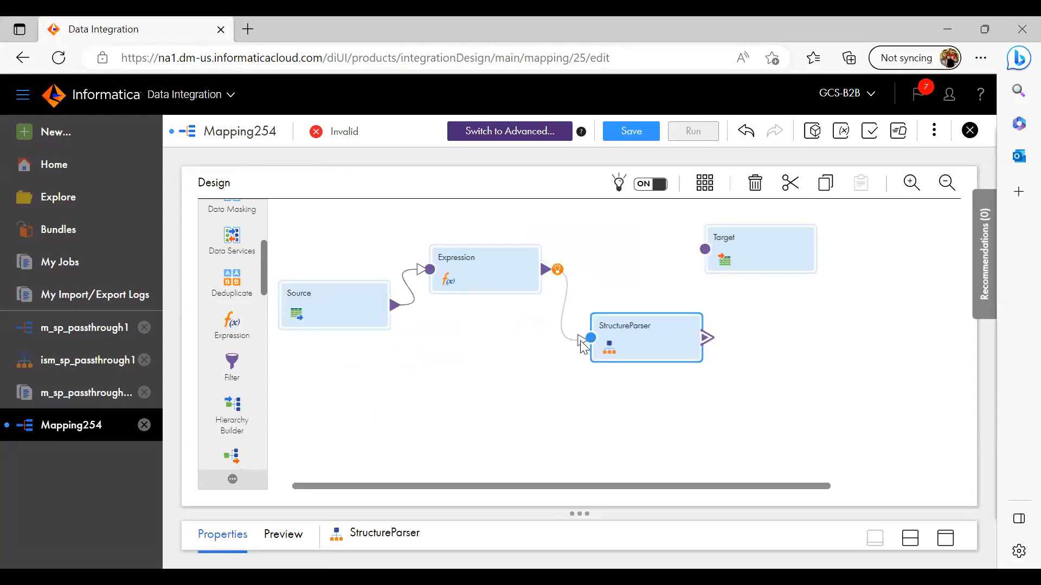
Check the Structure Parser's incoming fields and map FIELD1 to its FilePath input field
left_click(946, 538)
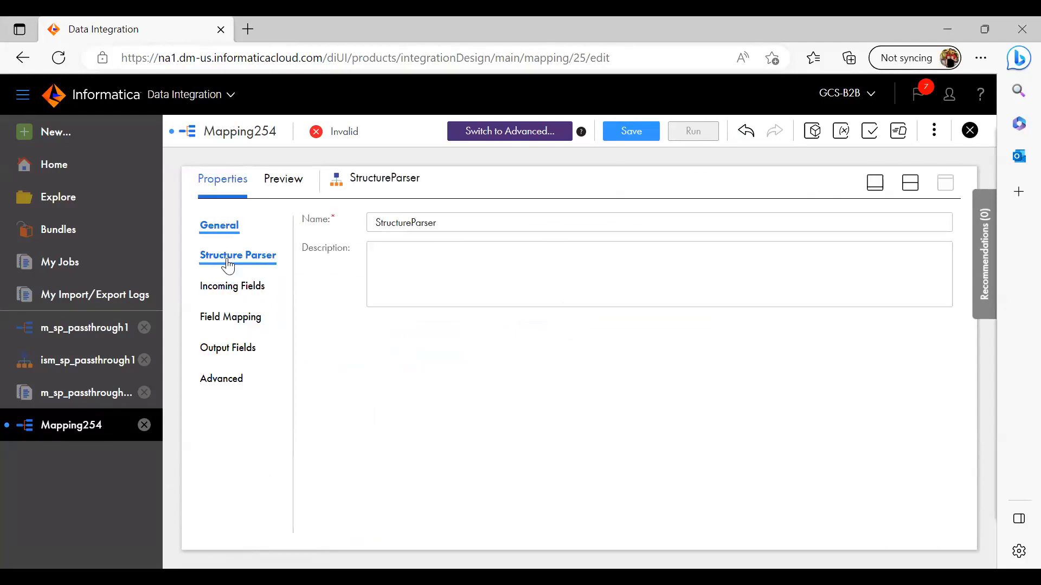
left_click(235, 290)
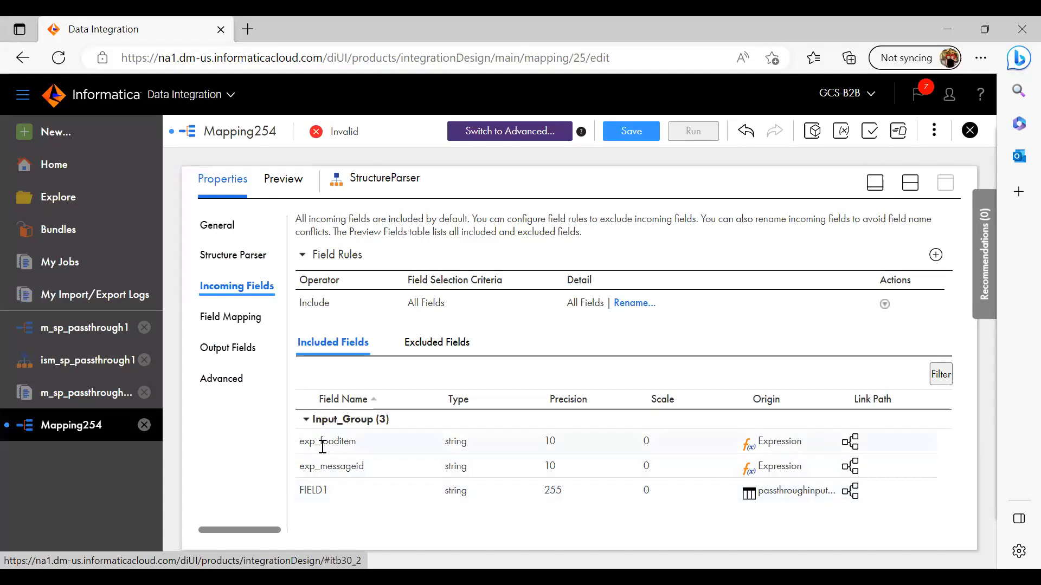
left_click(220, 316)
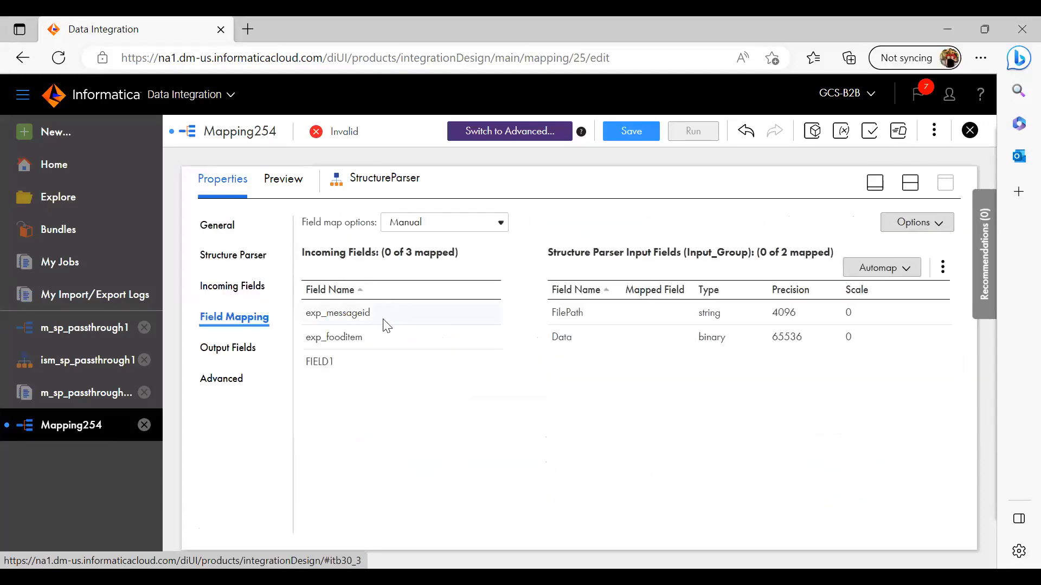
left_click_drag(336, 364, 633, 311)
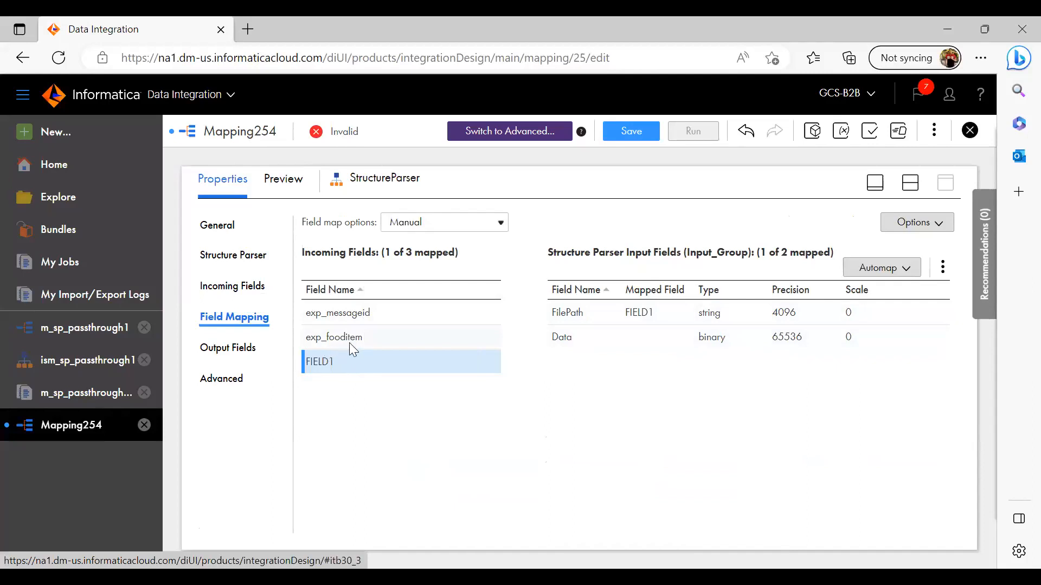
Enable passthrough for the book output group of the Structure Parser
mouse_move(363, 338)
mouse_move(359, 318)
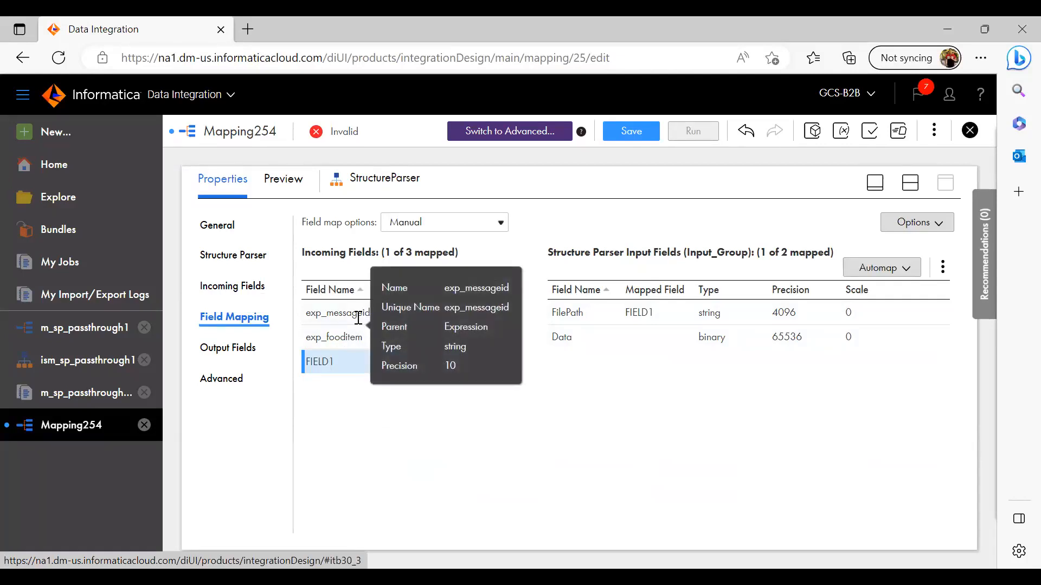
left_click(239, 358)
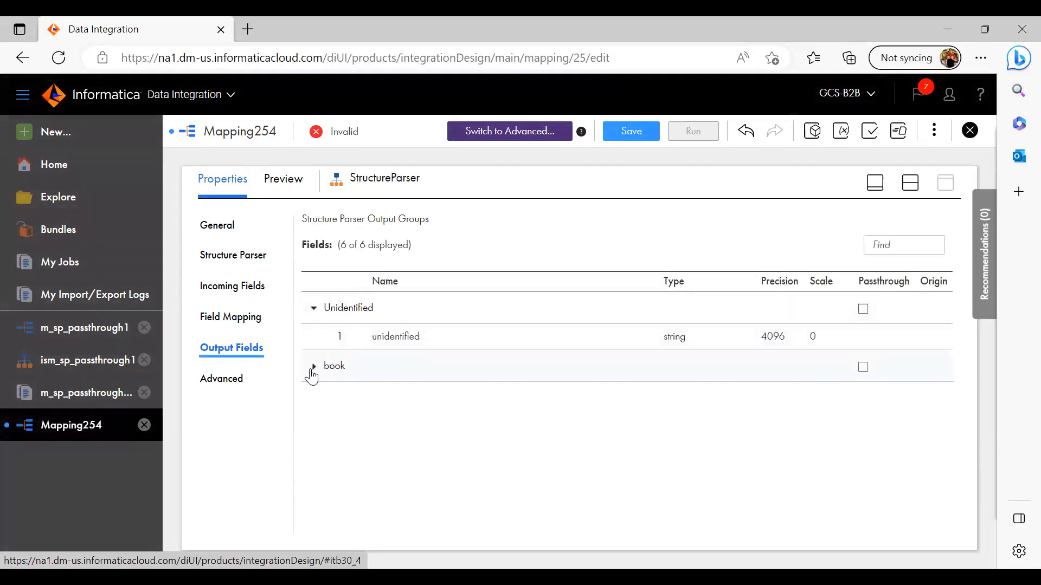
left_click(313, 368)
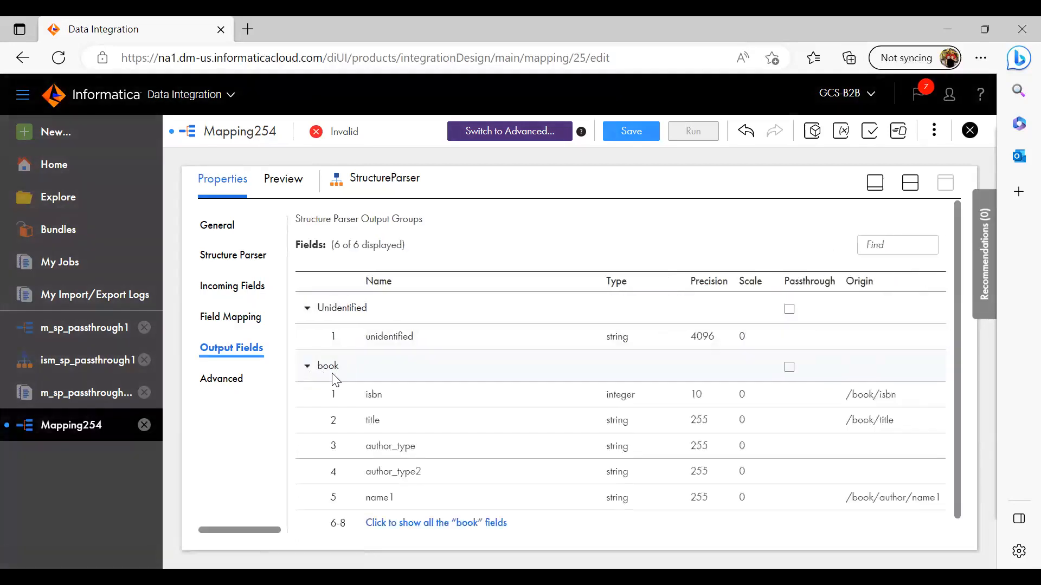
left_click(790, 369)
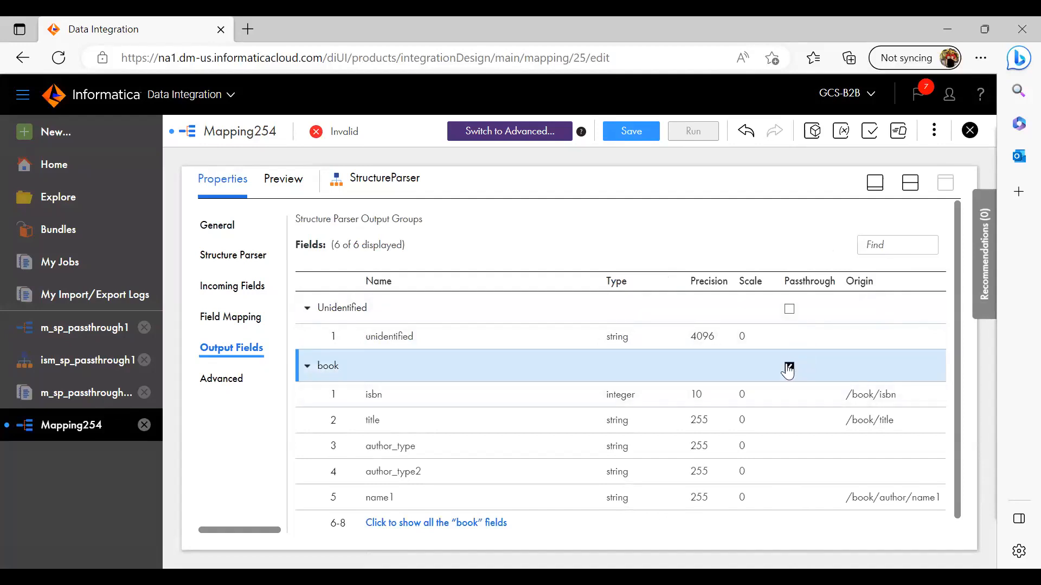
Review the Structure Parser's field mapping and examine the complete list of fields in its book output group
left_click(232, 318)
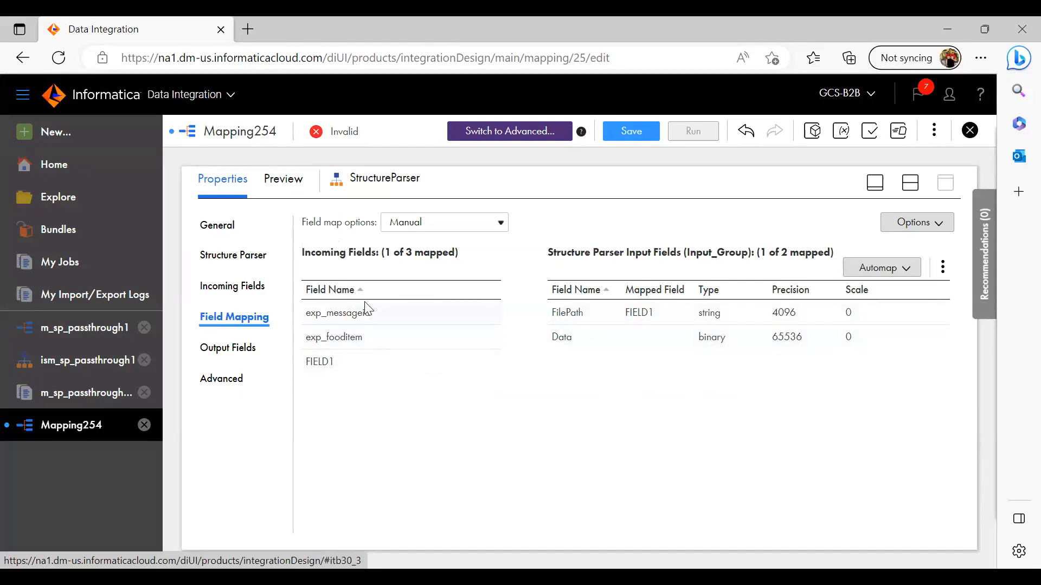
left_click(213, 350)
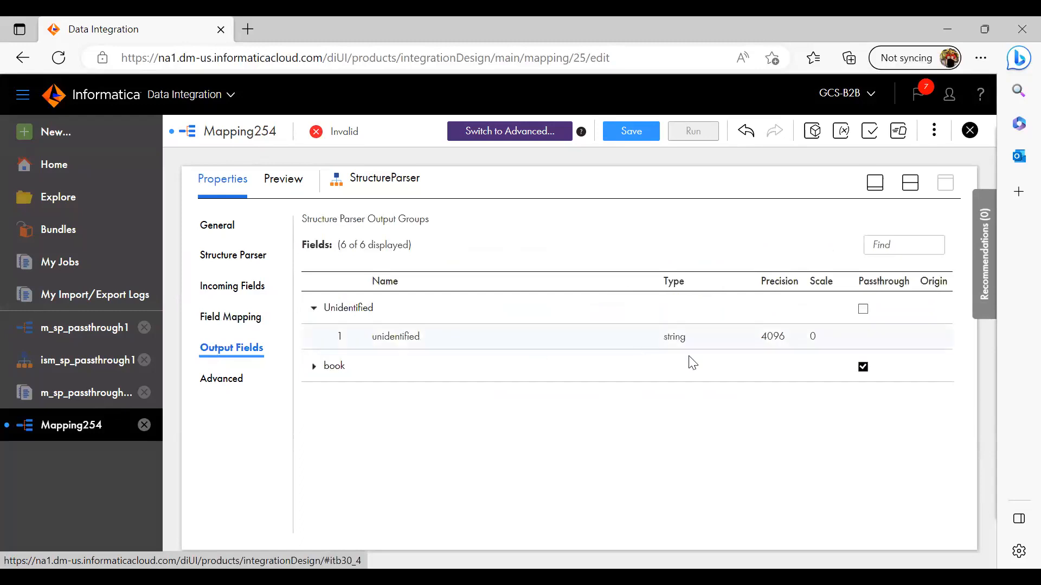
left_click(313, 367)
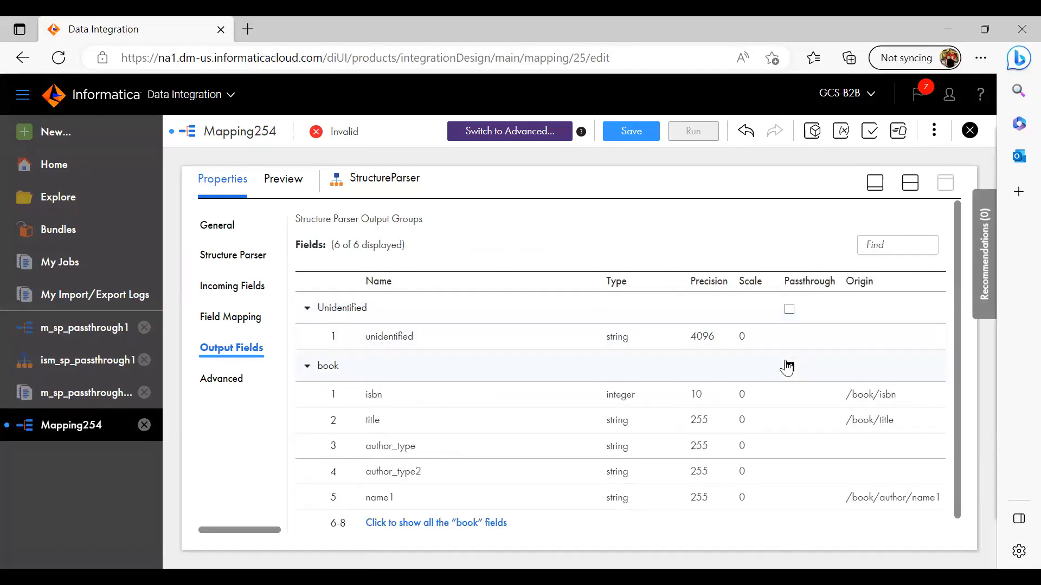
left_click(788, 367)
left_click(443, 525)
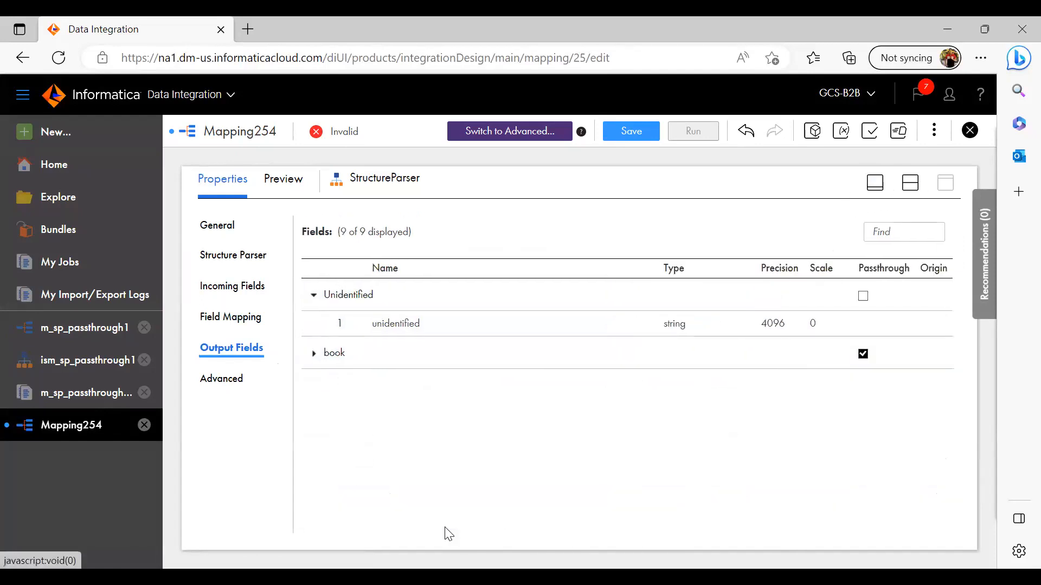
left_click(312, 355)
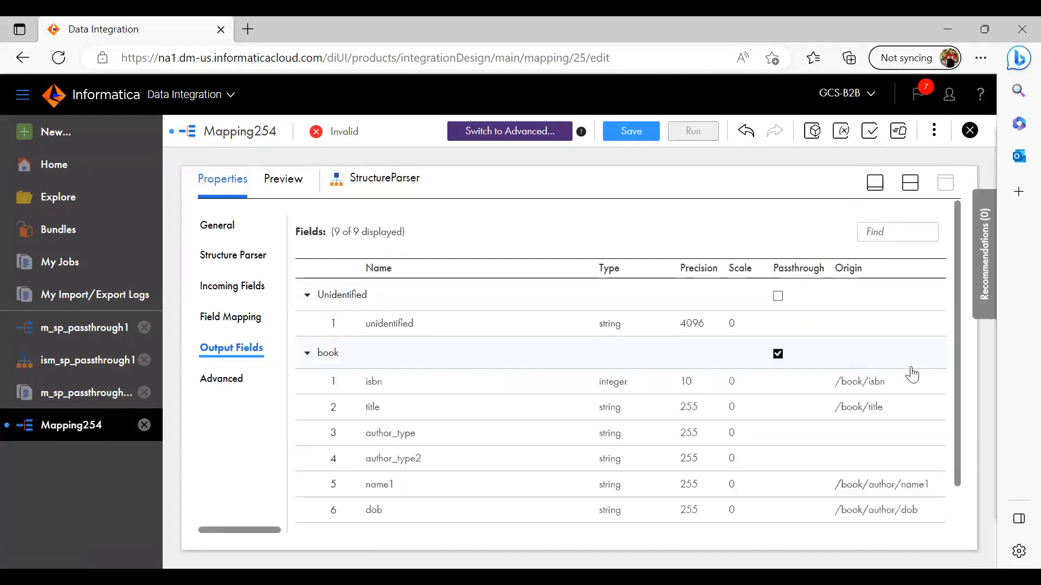
scroll(959, 401, "down", 1)
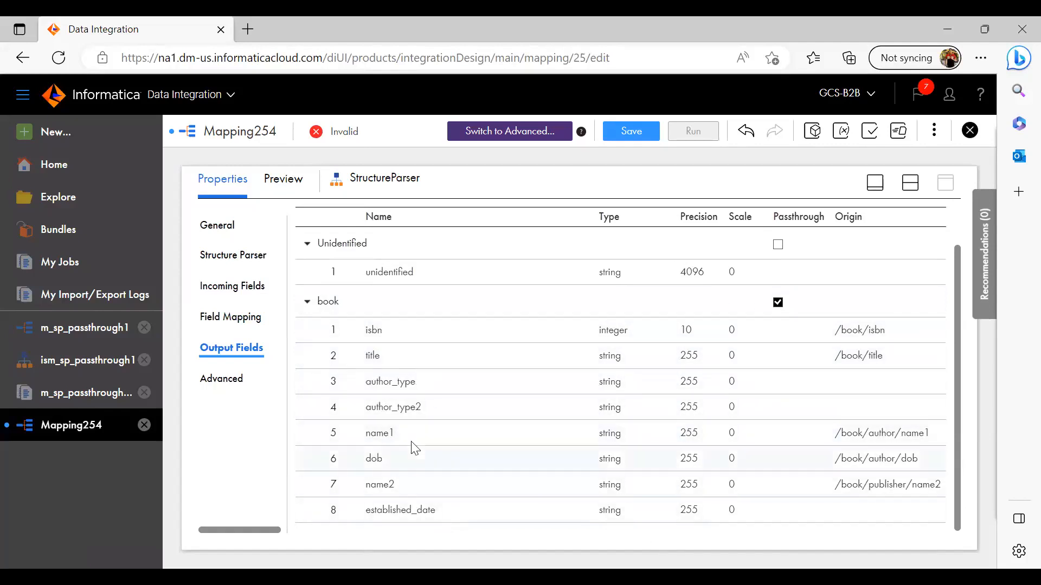
Link the Structure Parser to the Target using the book output group
left_click(875, 183)
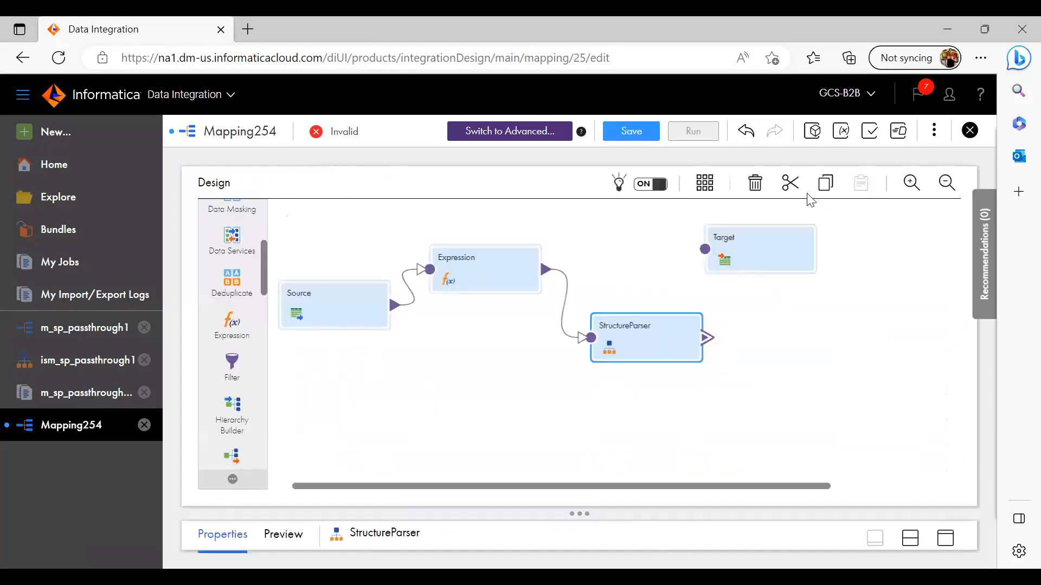
left_click_drag(707, 338, 704, 249)
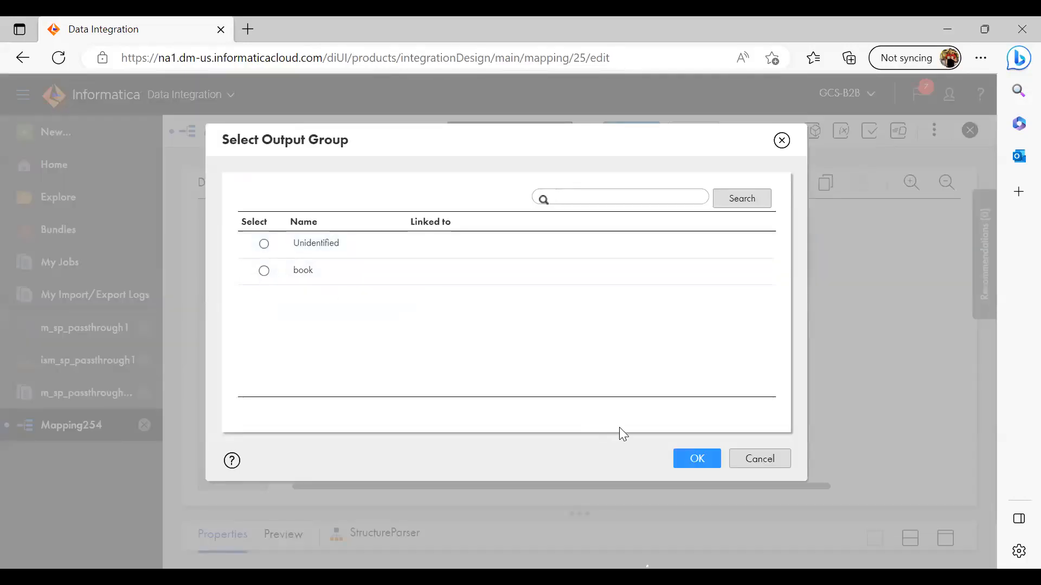
left_click(264, 271)
left_click(694, 460)
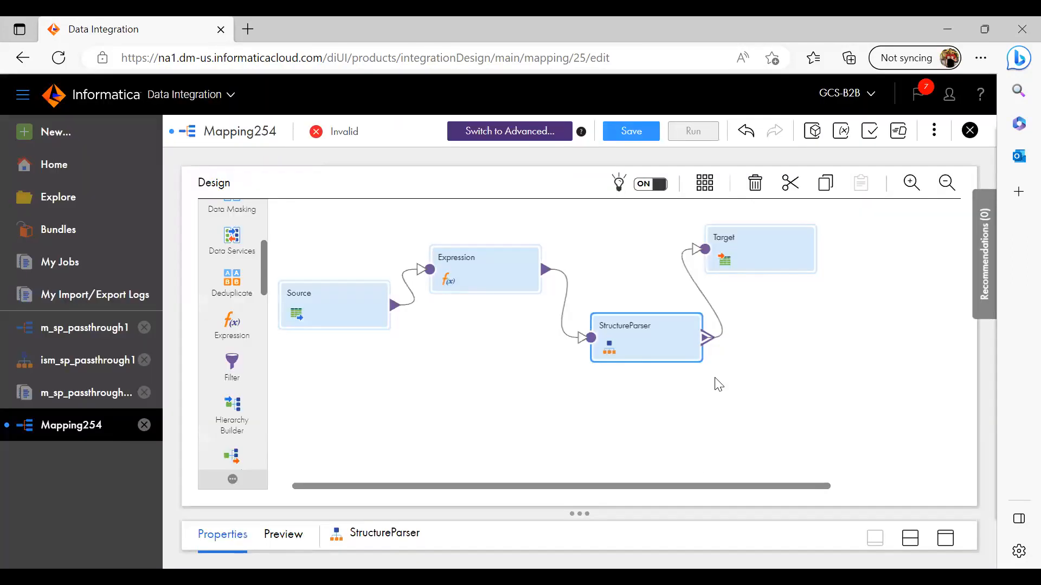
Review the Target's incoming fields and set its connection to A_Conn_Ram_Flatfile_Source (Flat File)
left_click(763, 264)
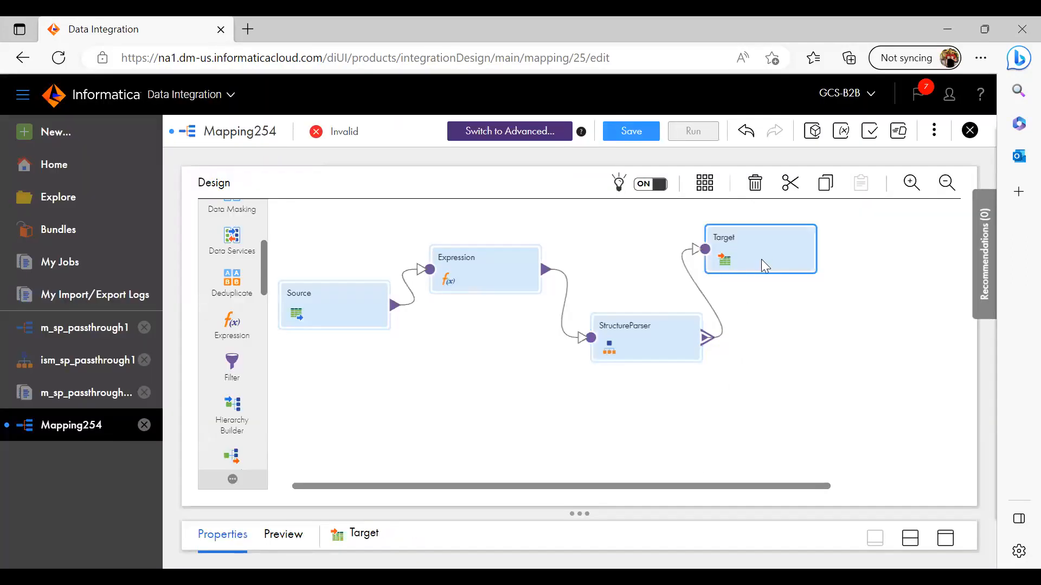
left_click(946, 539)
left_click(217, 254)
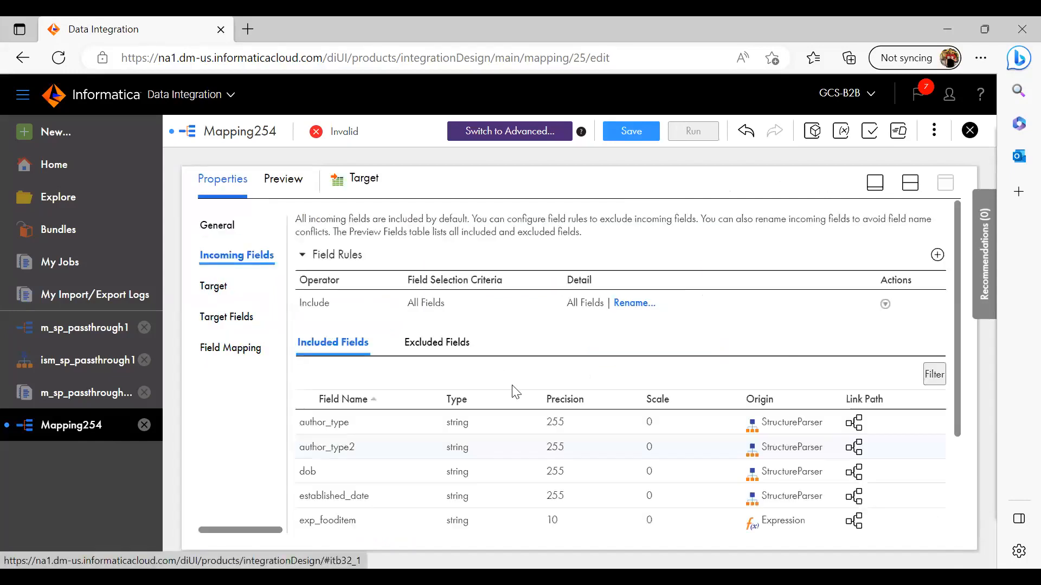
left_click_drag(955, 308, 951, 424)
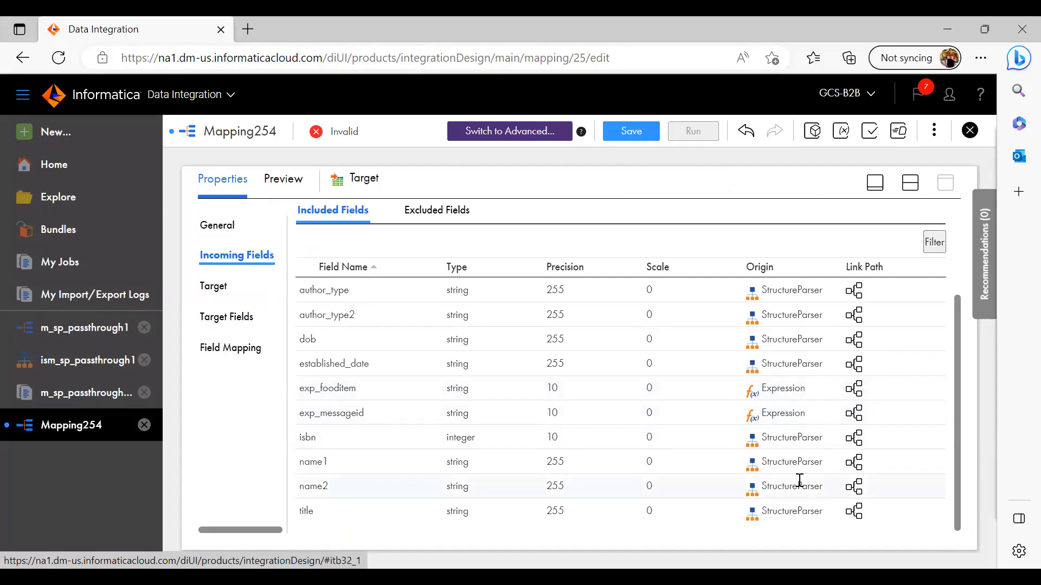
left_click(214, 286)
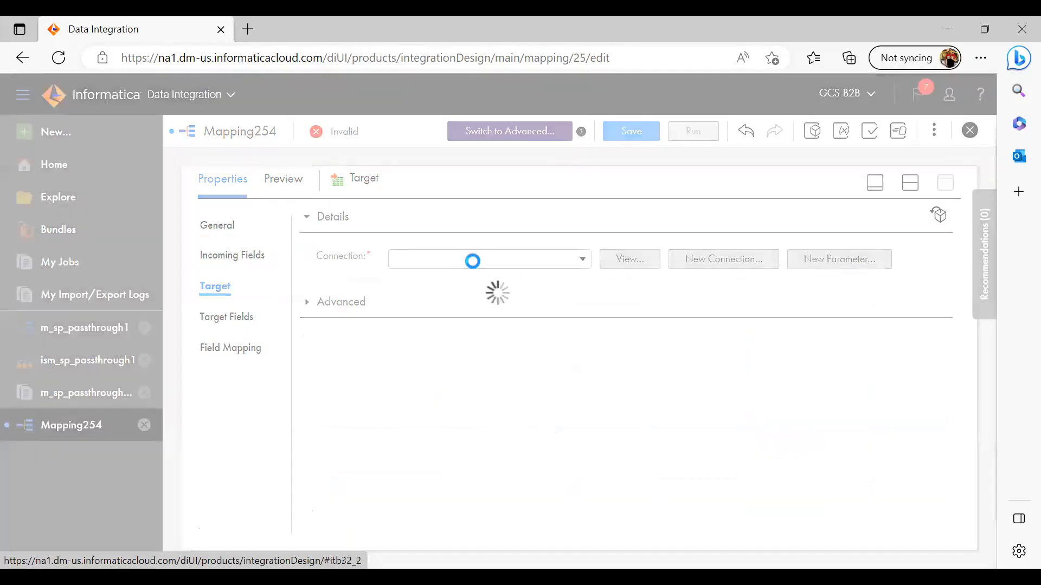
left_click(474, 269)
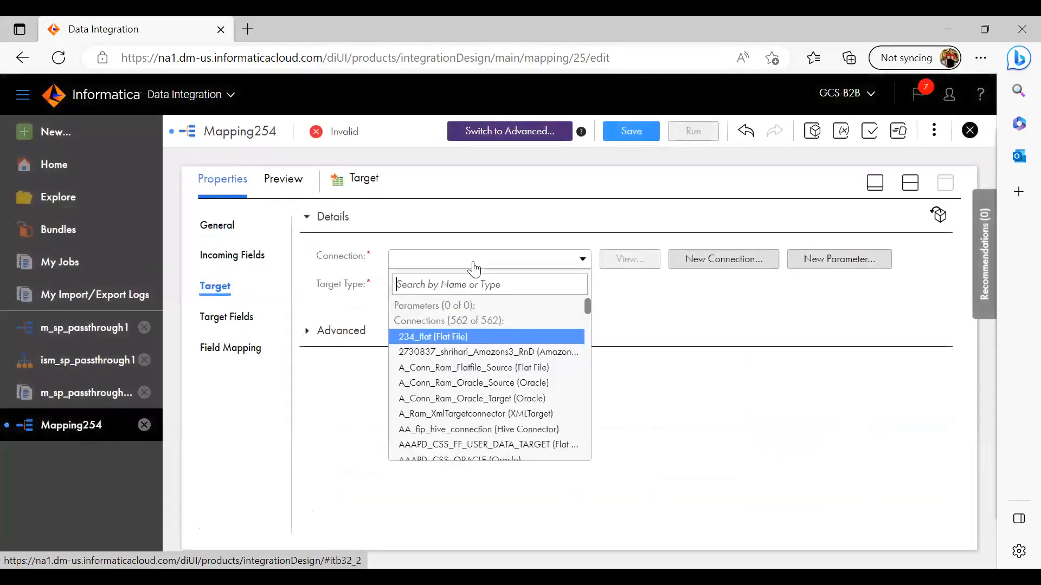
left_click(460, 373)
Set the target object to be created new at runtime with the static file name passthrough2_output
left_click(617, 323)
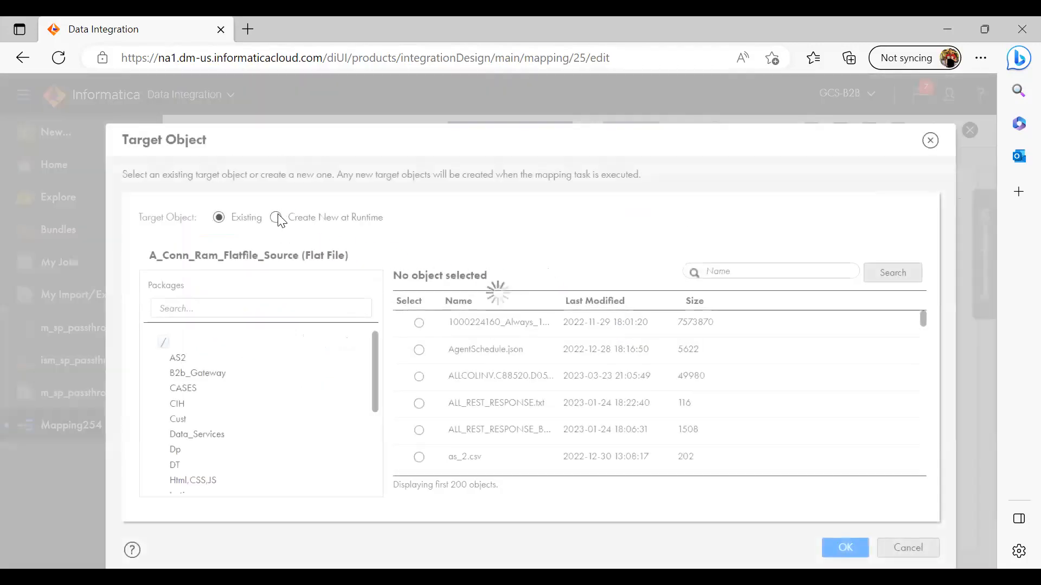
left_click(276, 218)
left_click(345, 358)
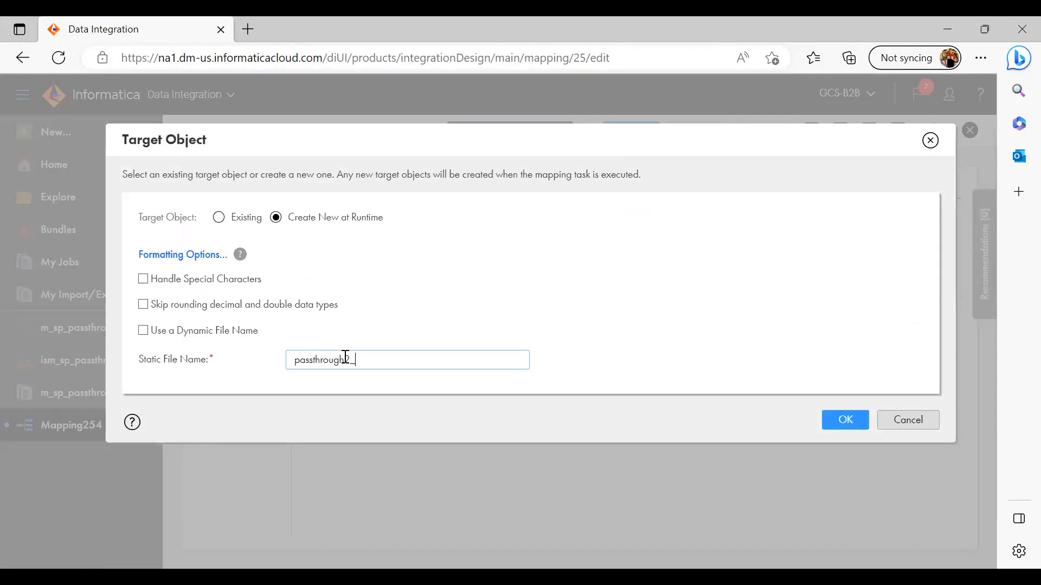
left_click(845, 420)
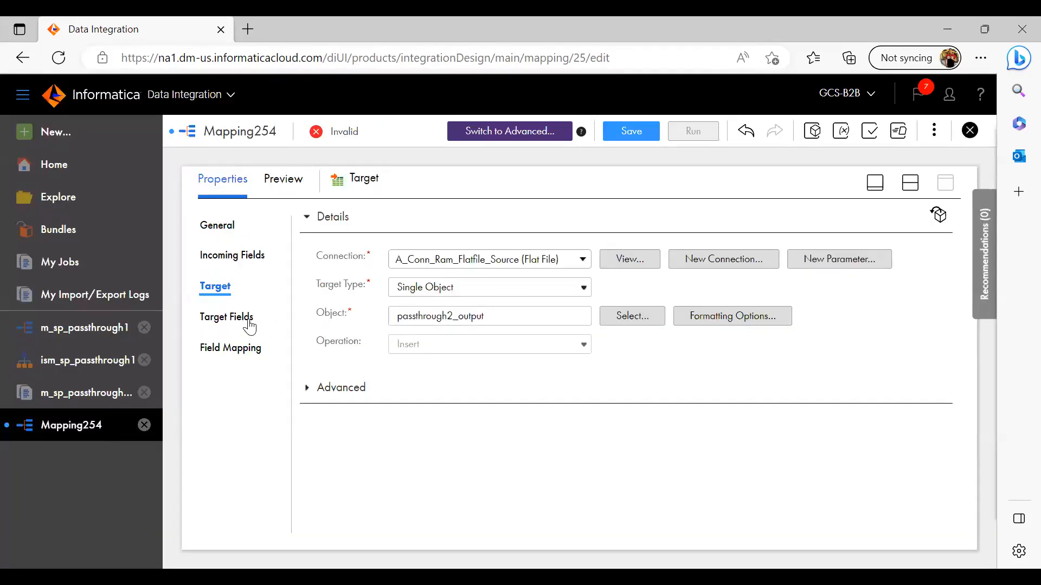
Check the Target's target fields, restore the mapping canvas view and save the mapping
left_click(231, 317)
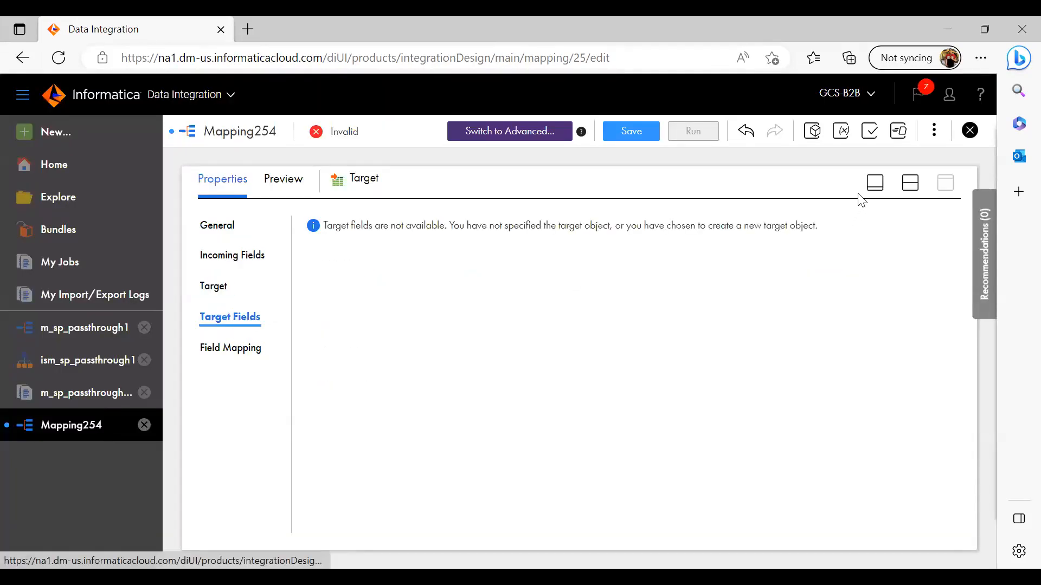
left_click(875, 183)
left_click(619, 130)
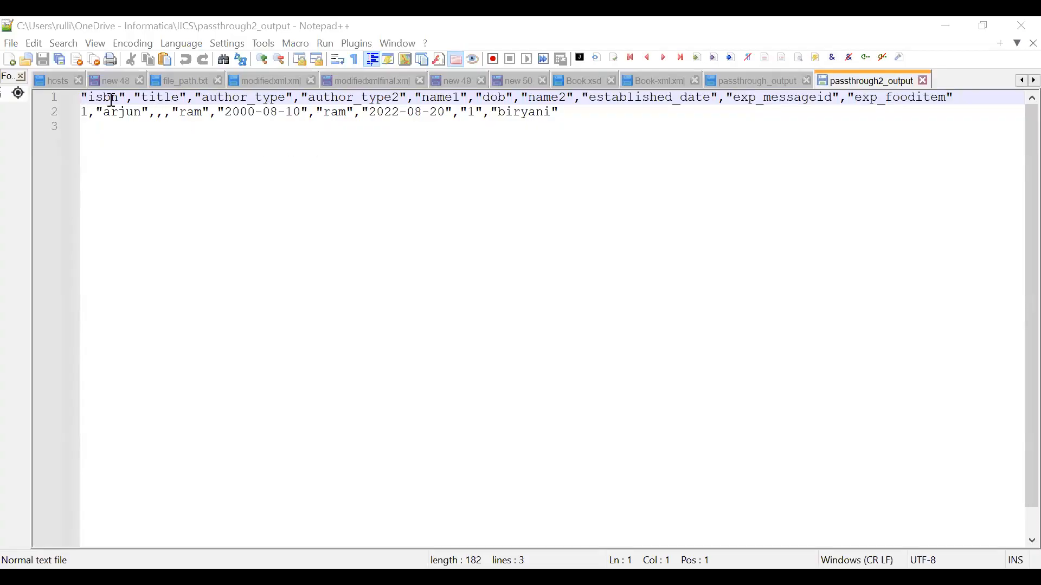
In Notepad++, compare the passthrough2_output record with the Book XML source and examine its exp_messageid and exp_fooditem values
double_click(104, 99)
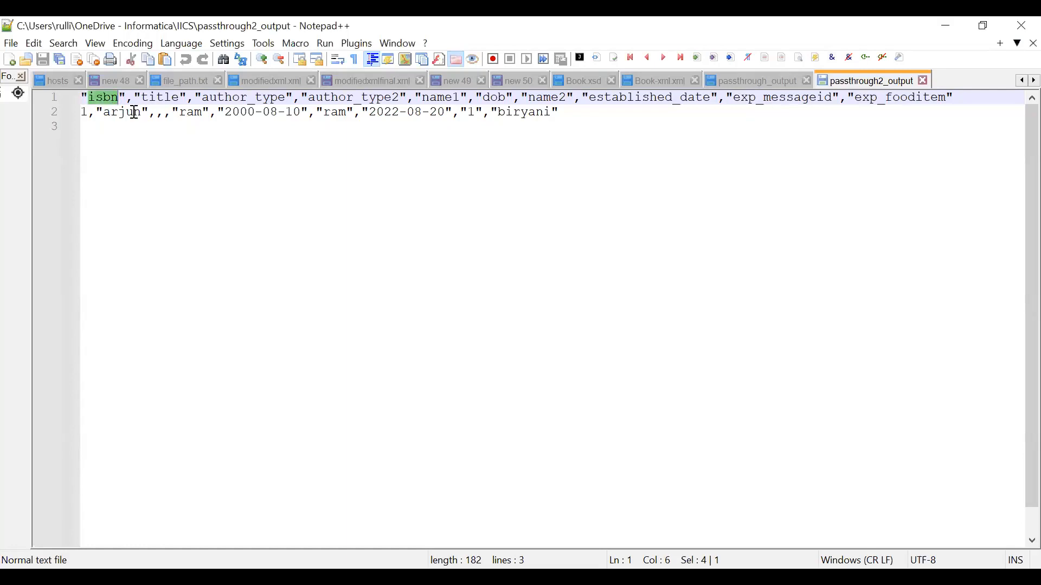
double_click(129, 112)
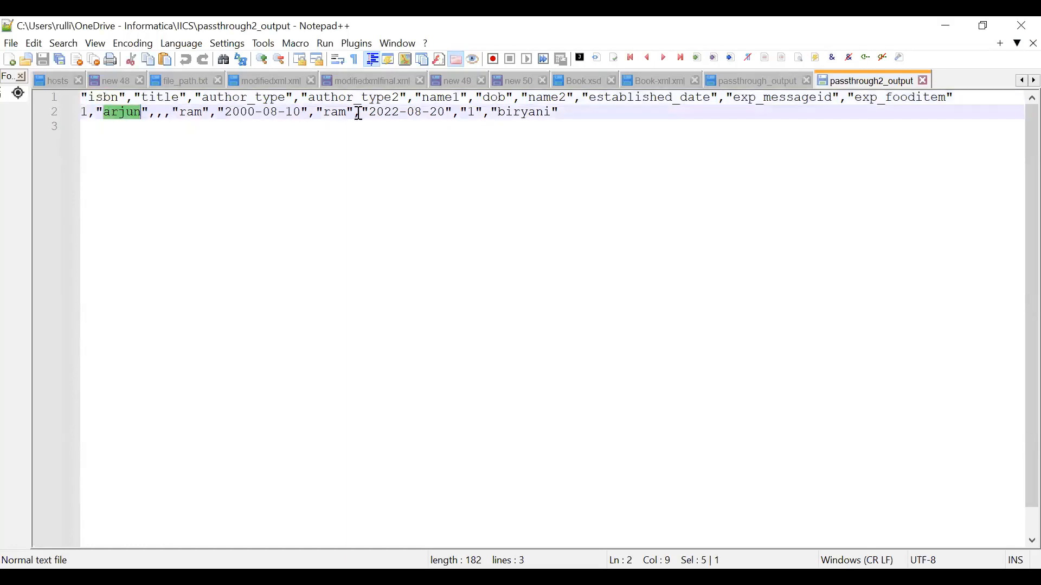
left_click_drag(449, 113, 80, 113)
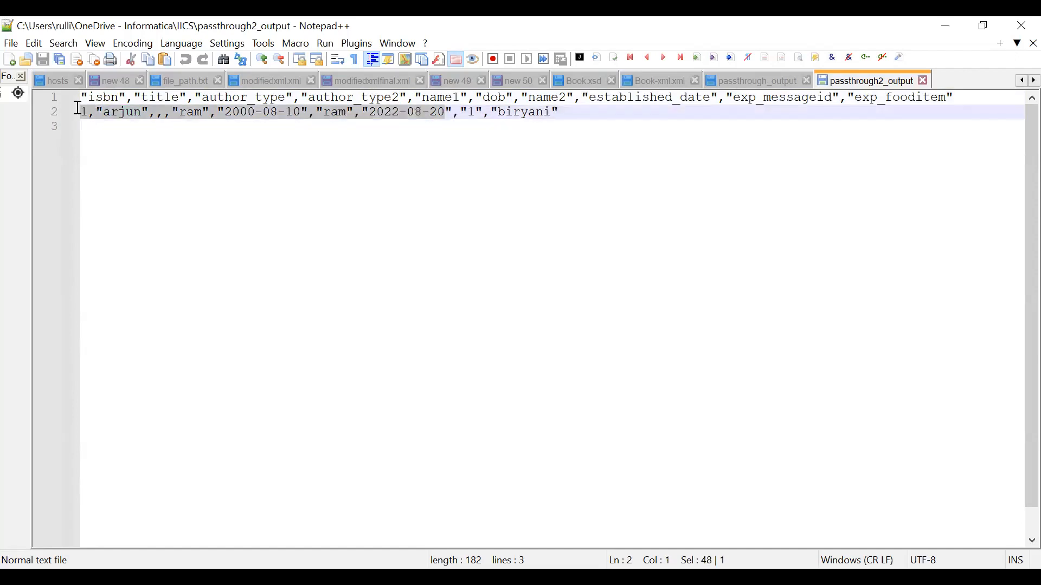
left_click(659, 81)
left_click_drag(128, 130, 358, 243)
left_click(842, 81)
left_click_drag(469, 114, 549, 112)
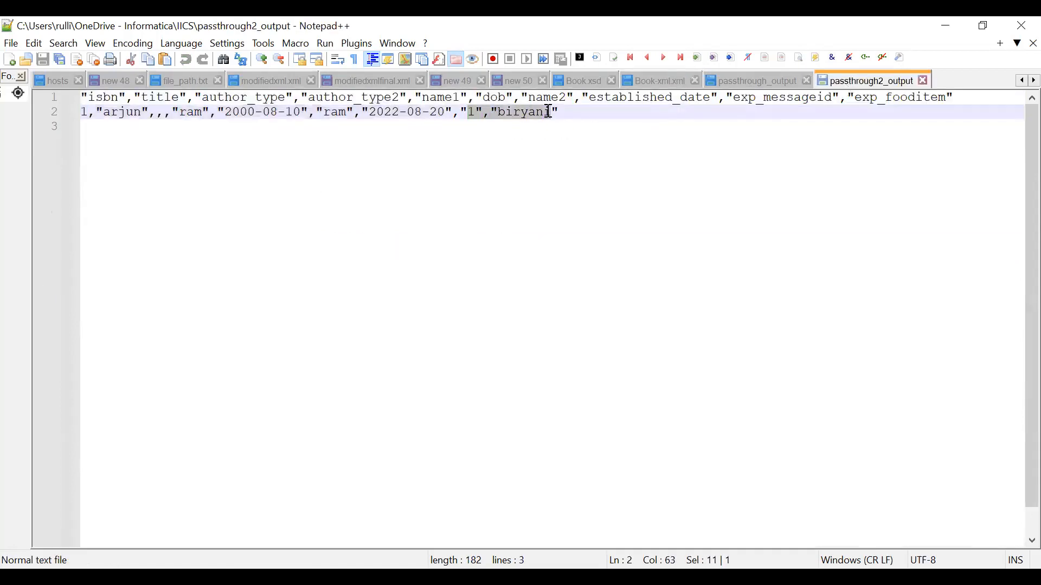